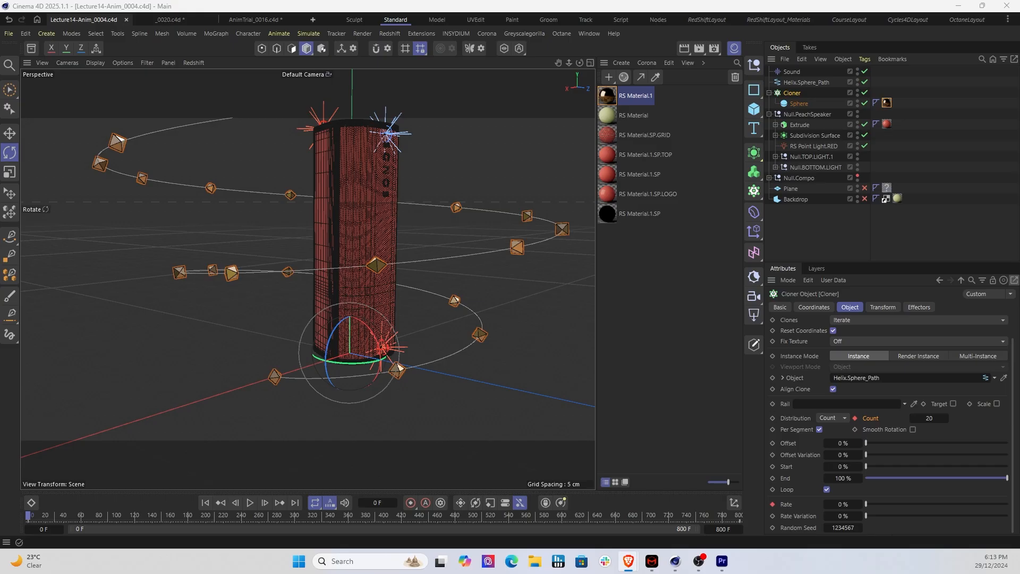
Switch to the Poly Haven HDRI library in the browser and open its Night category
drag(1019, 298, 455, 117)
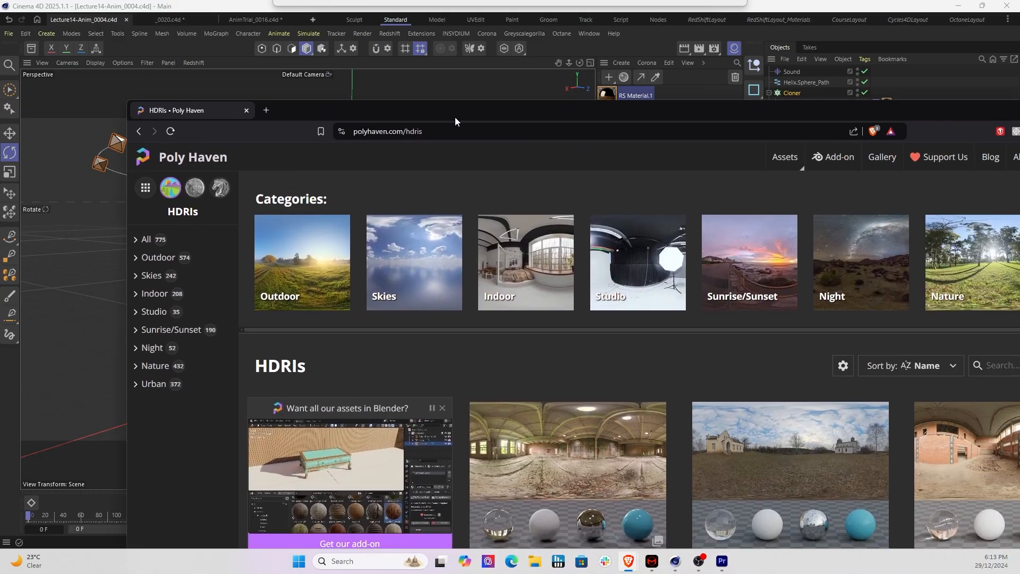
double_click(455, 108)
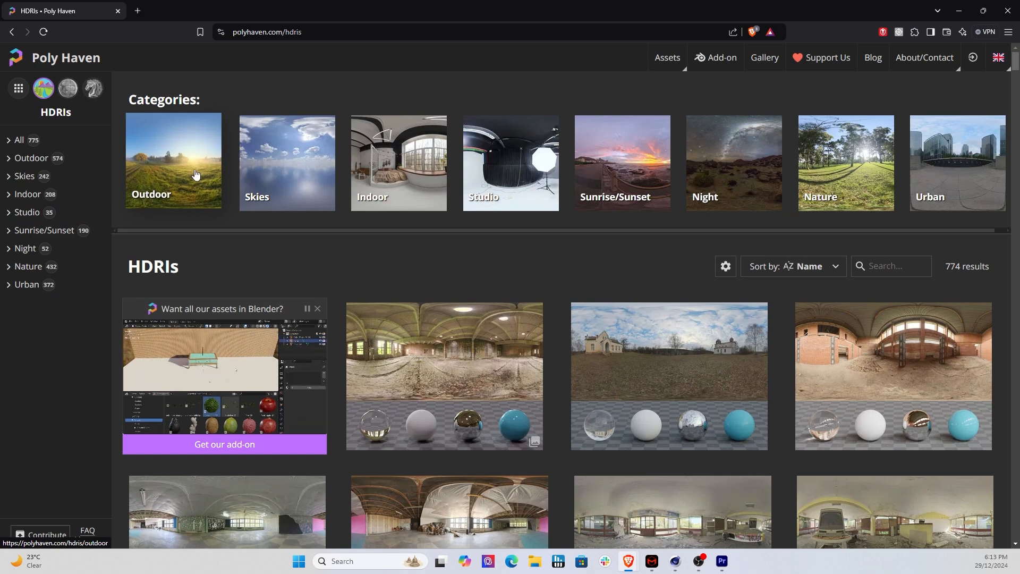
click(748, 178)
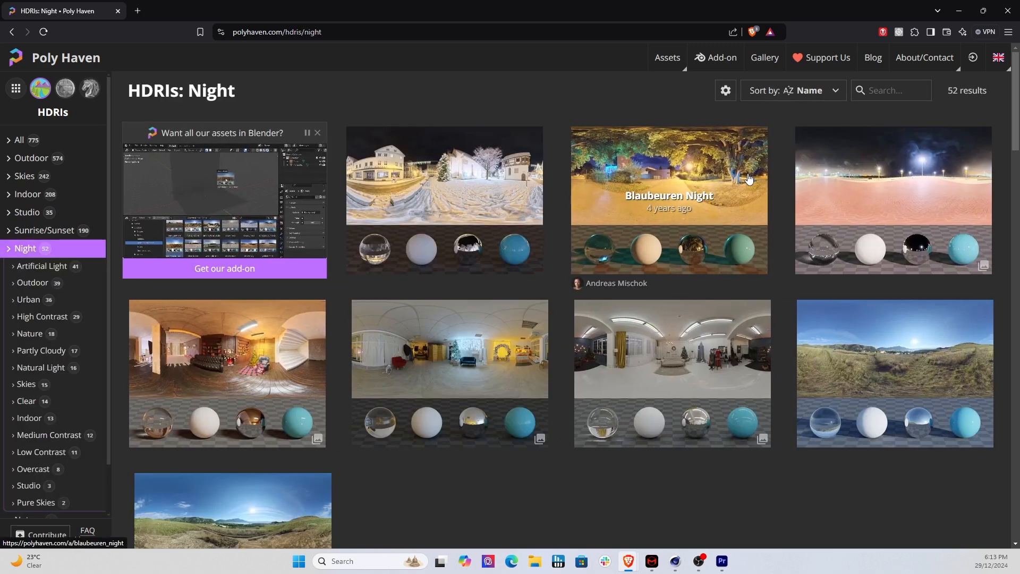
Find the Rogland Clear Night HDRI among the night skies and download it as a 4K EXR
scroll(672, 296, down, 8)
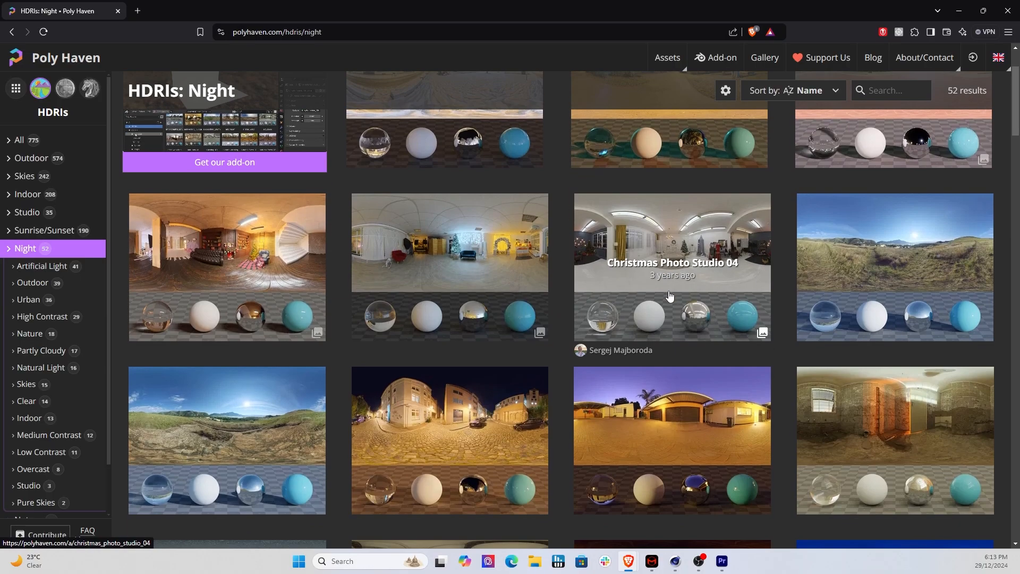
scroll(669, 296, down, 4)
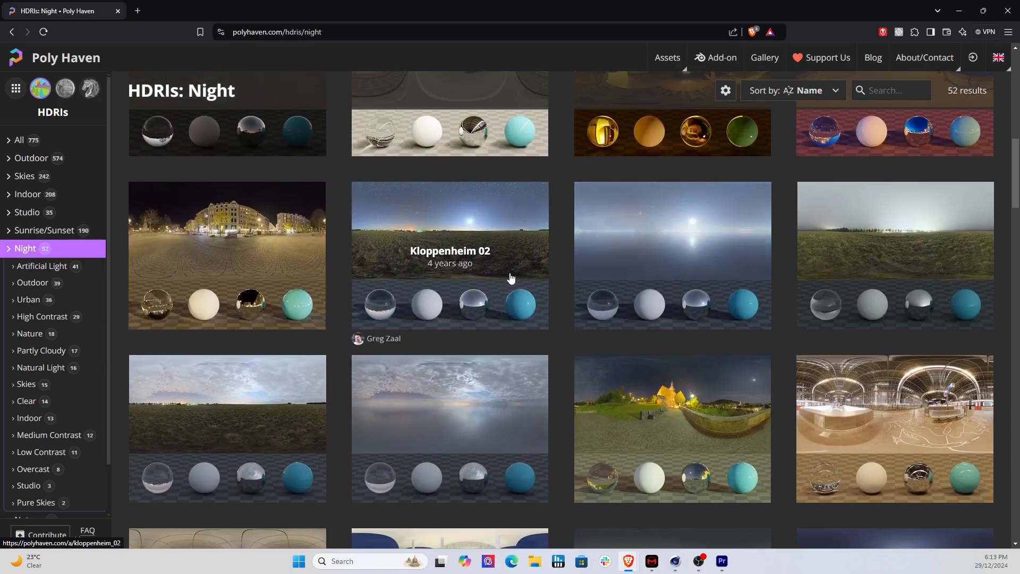
scroll(510, 280, down, 3)
scroll(510, 278, down, 8)
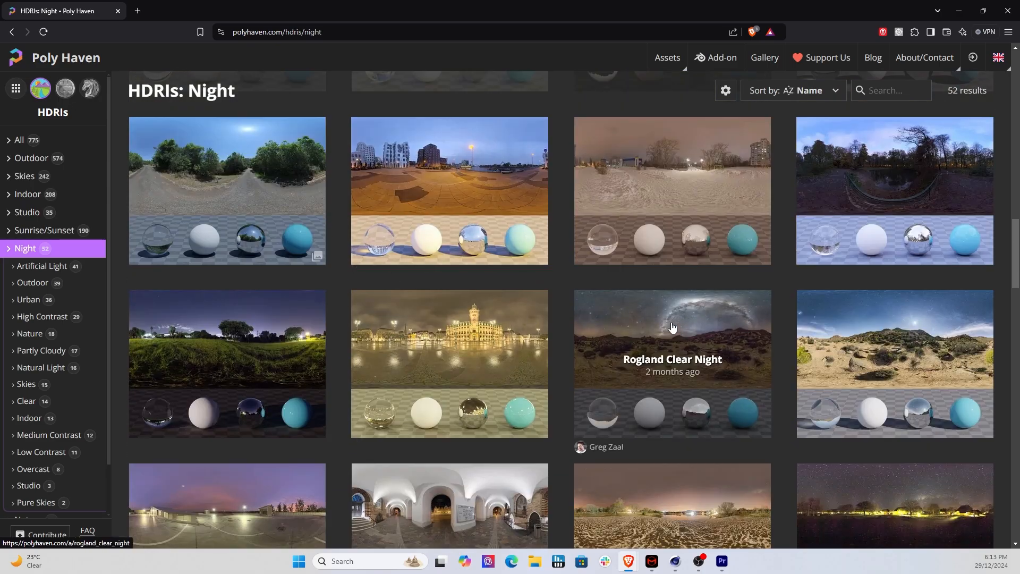
click(706, 320)
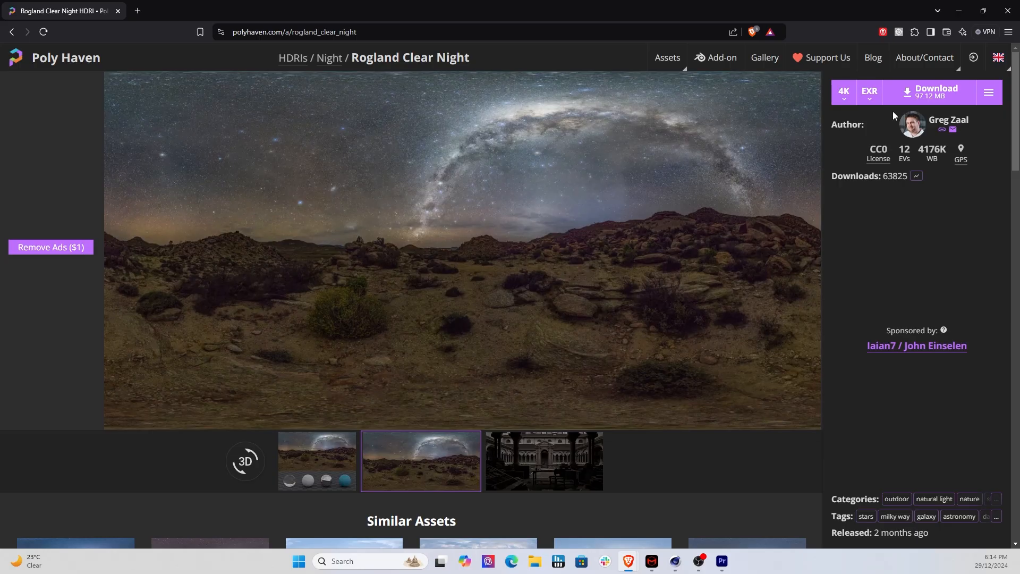
click(915, 94)
Switch back to Cinema 4D, add a Redshift Dome Light and load rogland_clear_night_4k.exr as its texture
key(alt+Tab)
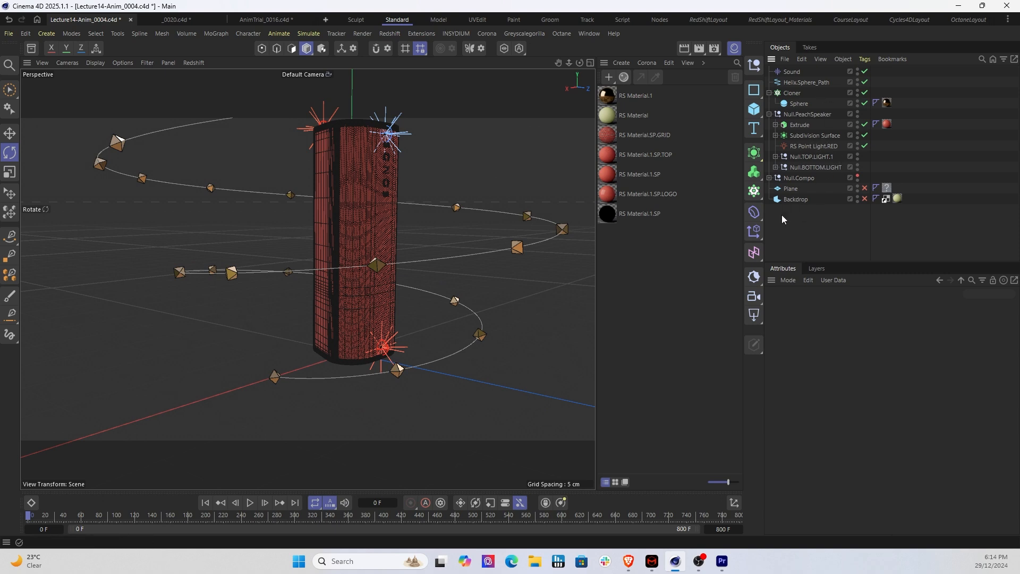
click(761, 21)
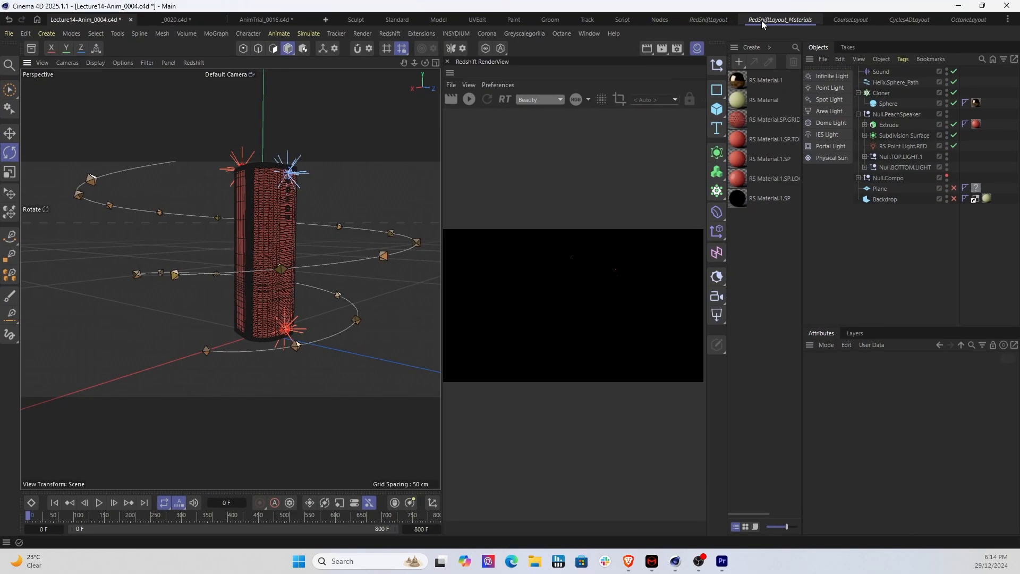
click(813, 124)
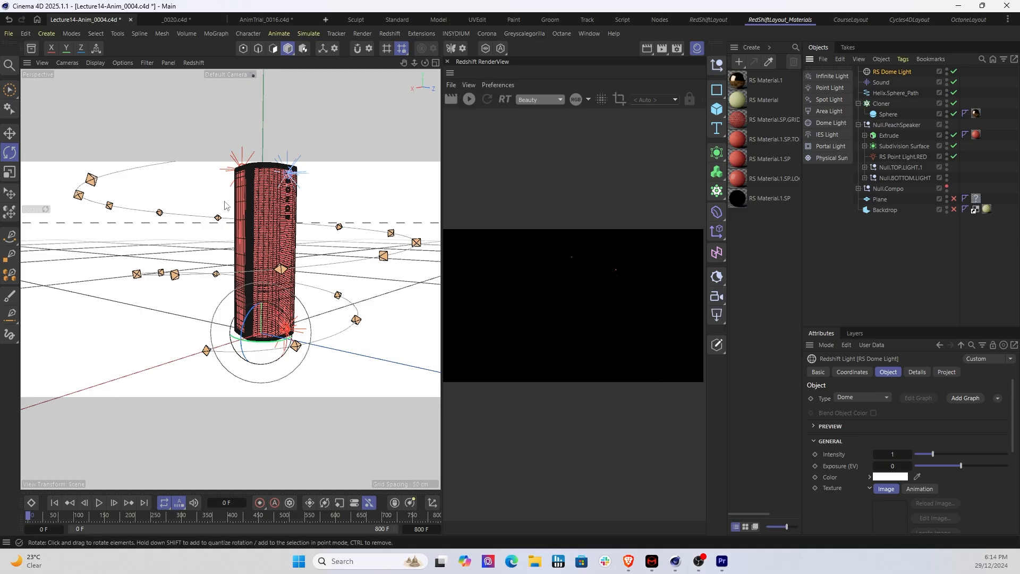
scroll(848, 495, down, 4)
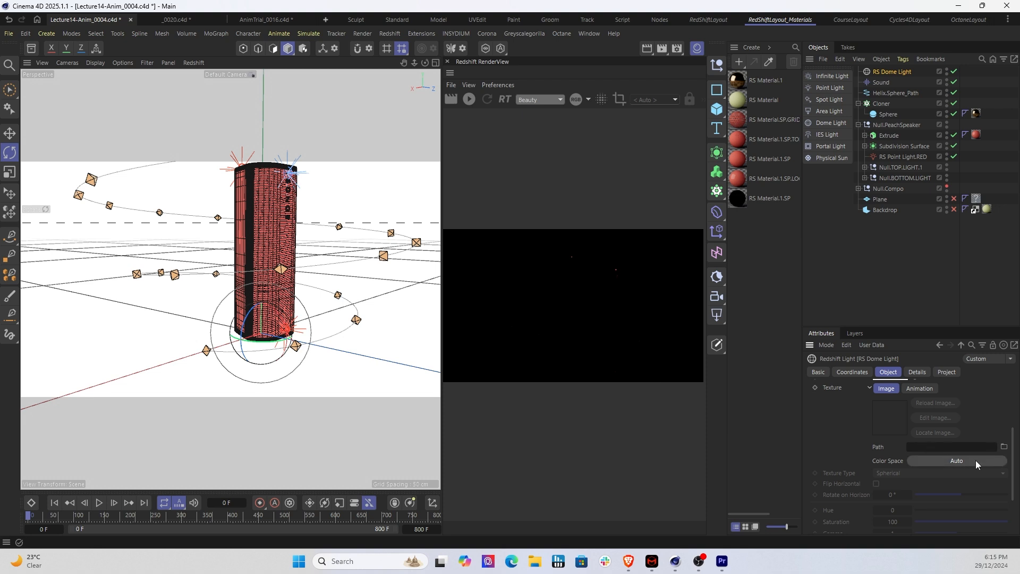
click(1003, 446)
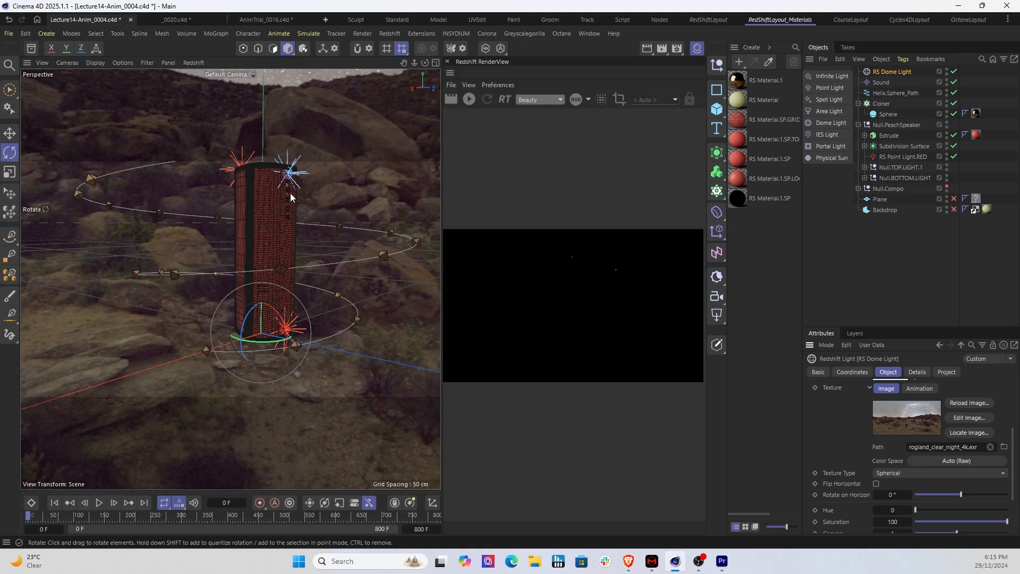
Examine the HDRI background around the speaker in the Standard layout and review the dome light's texture settings
click(402, 20)
scroll(448, 243, down, 1)
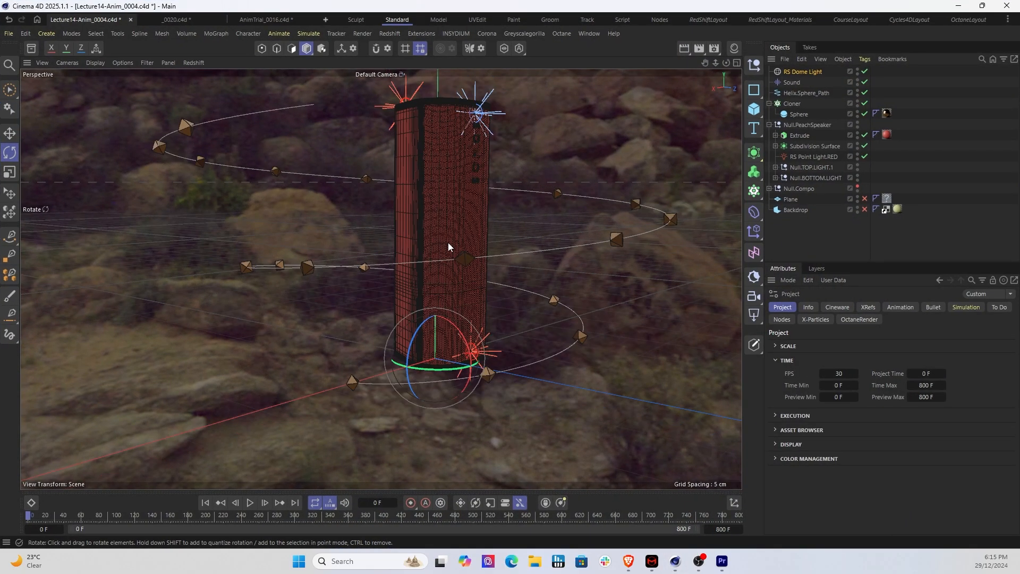
scroll(424, 236, down, 3)
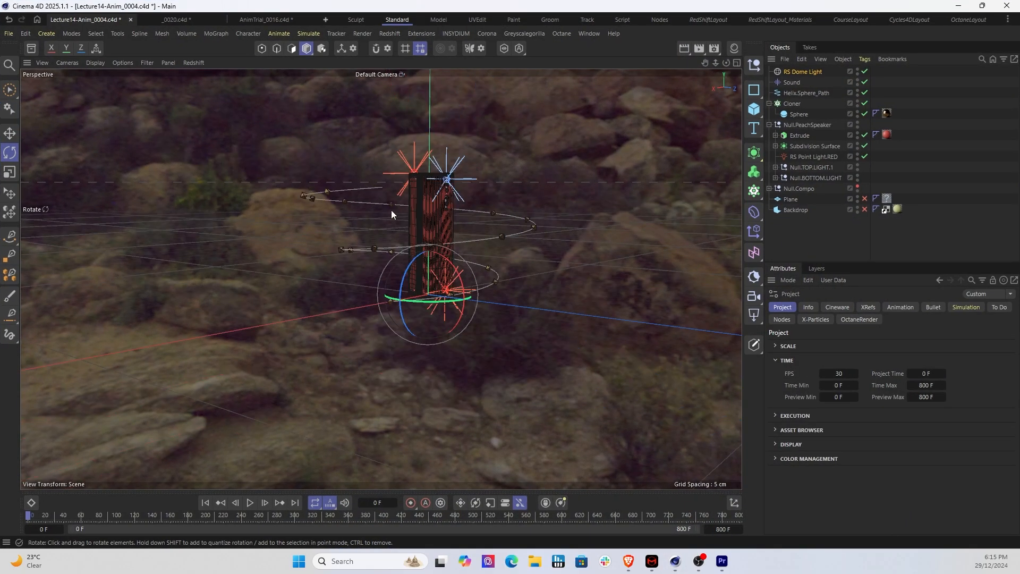
alt+drag(391, 209, 437, 116)
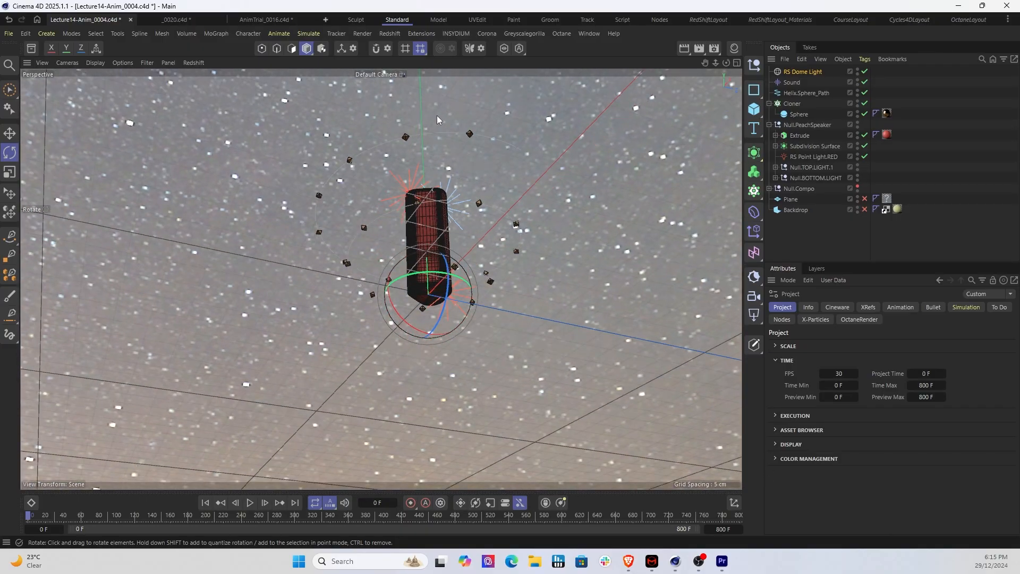
alt+drag(375, 126, 322, 184)
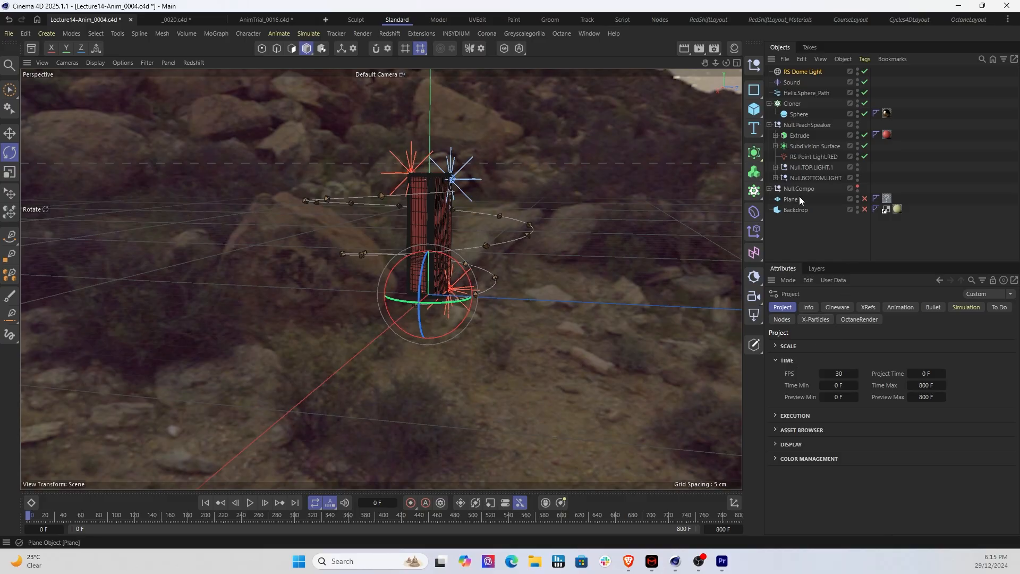
click(796, 72)
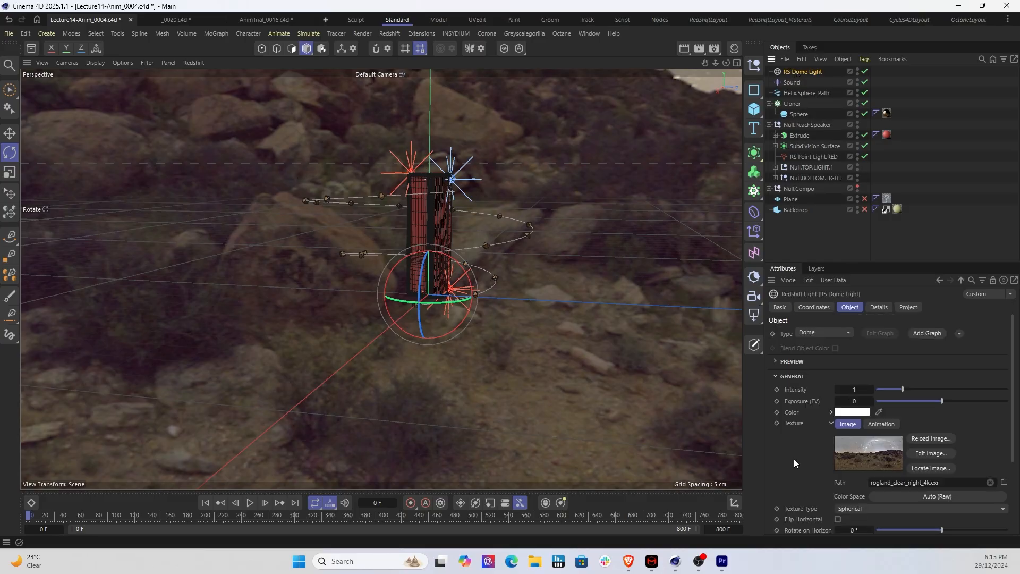
scroll(794, 463, down, 3)
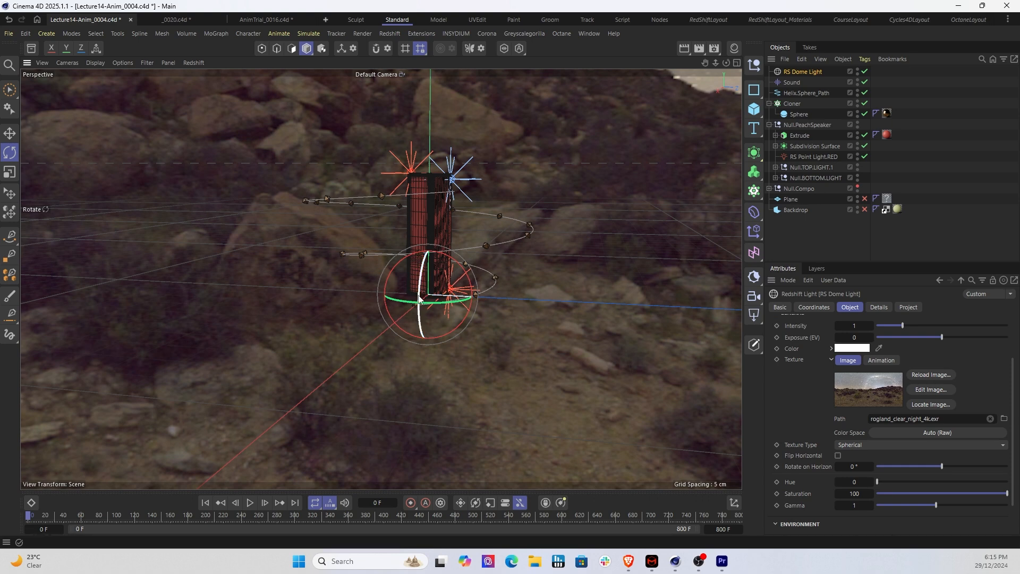
drag(420, 296, 420, 282)
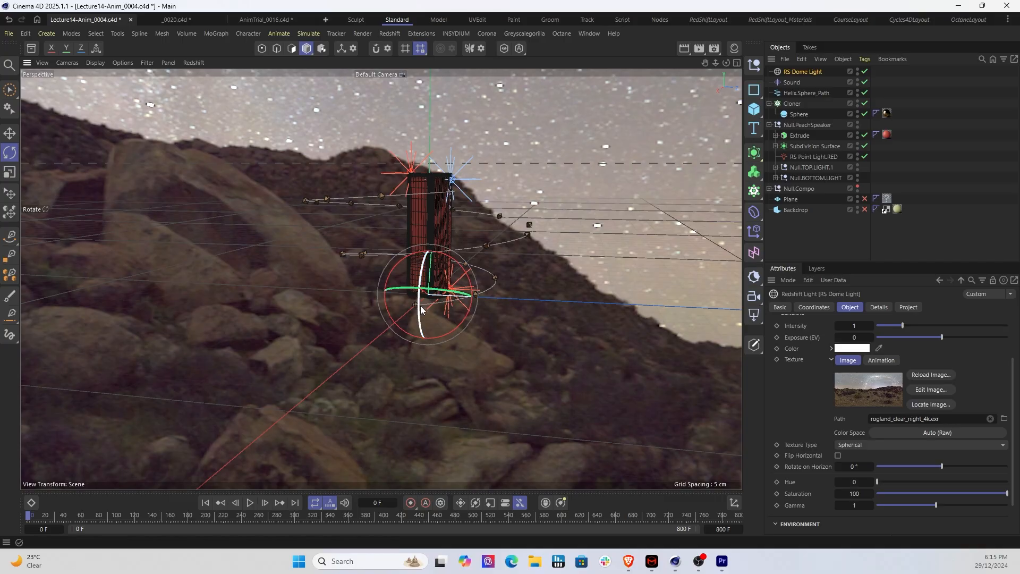
drag(420, 310, 423, 279)
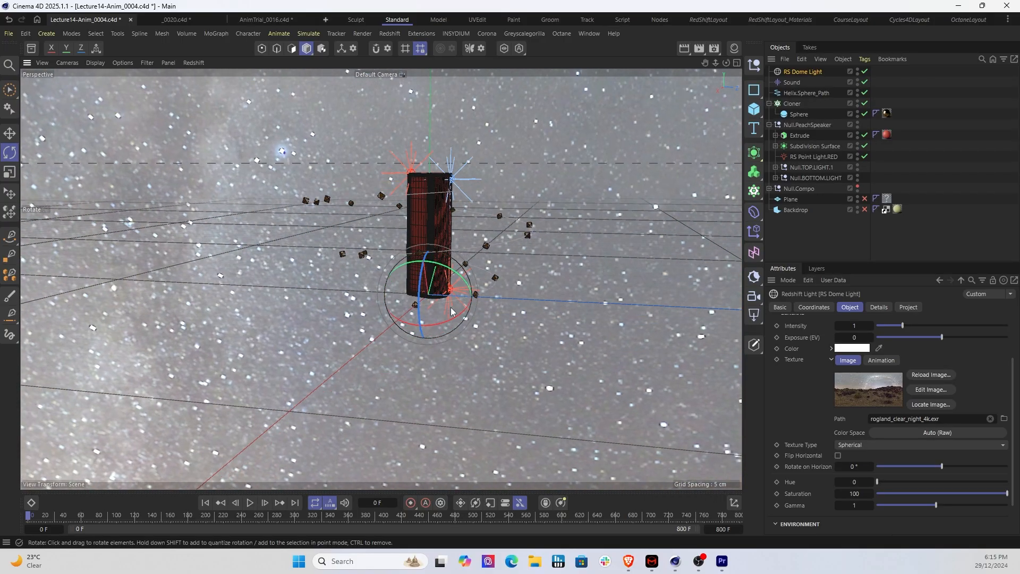
drag(454, 319, 496, 294)
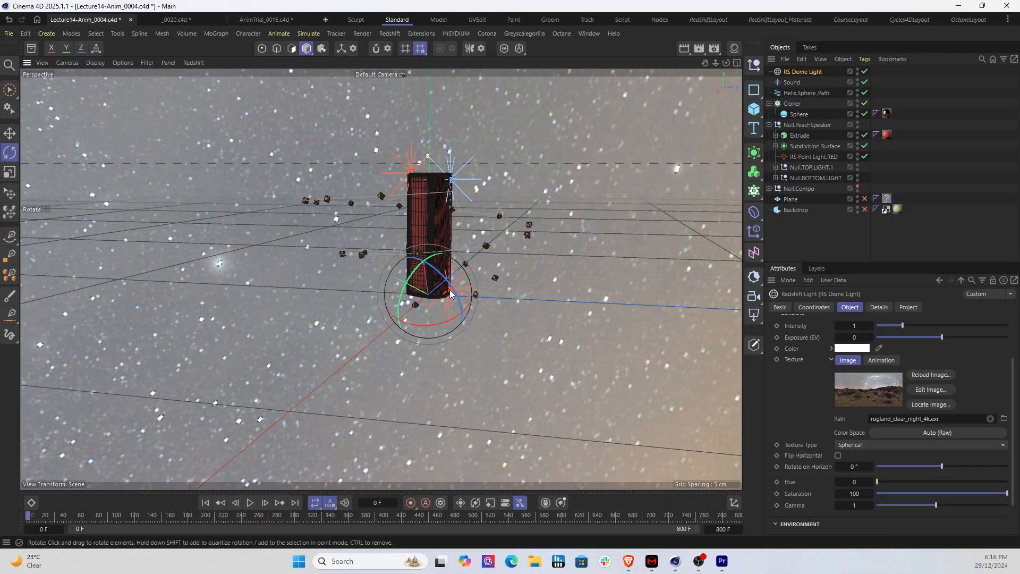
key(ctrl+z)
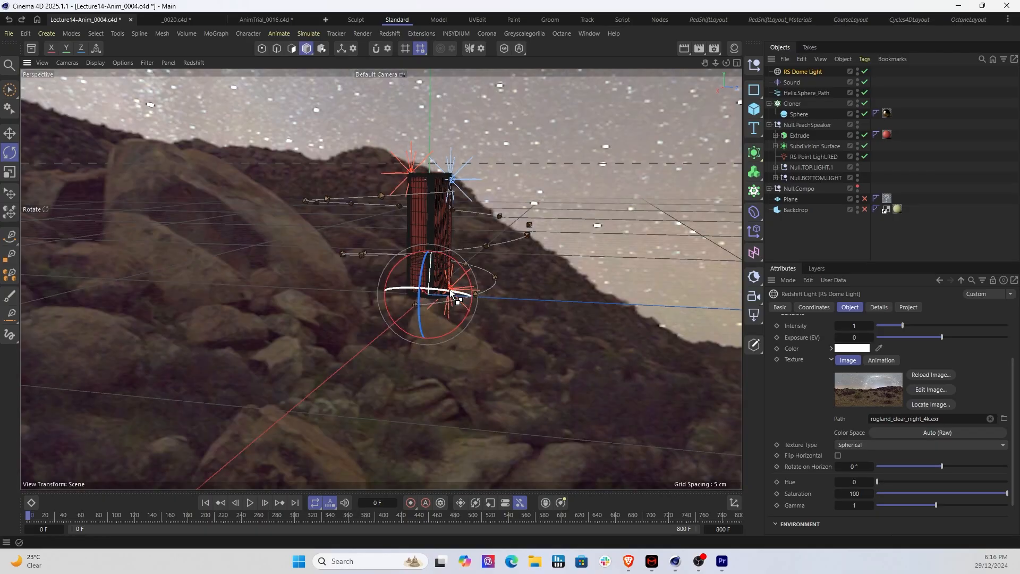
key(ctrl+z)
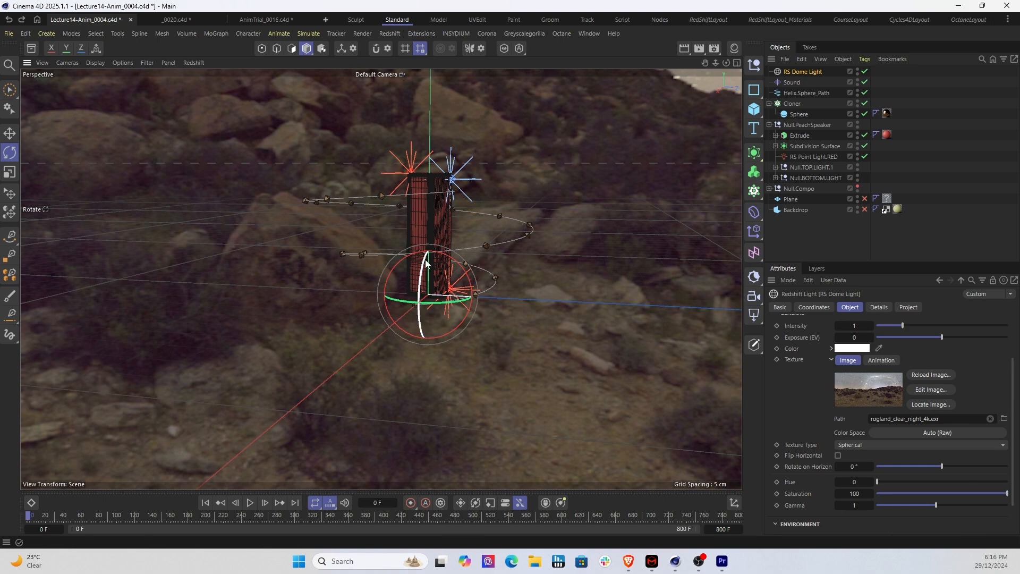
Rotate the dome light around several axes until only the starry Milky Way sky fills the background behind the speaker
drag(423, 301, 576, 289)
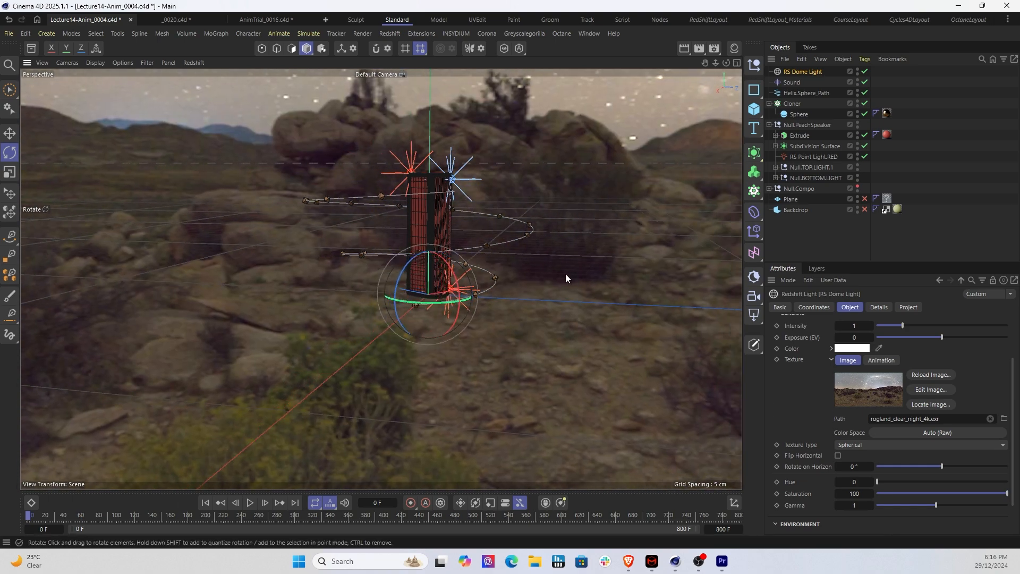
drag(406, 274, 490, 298)
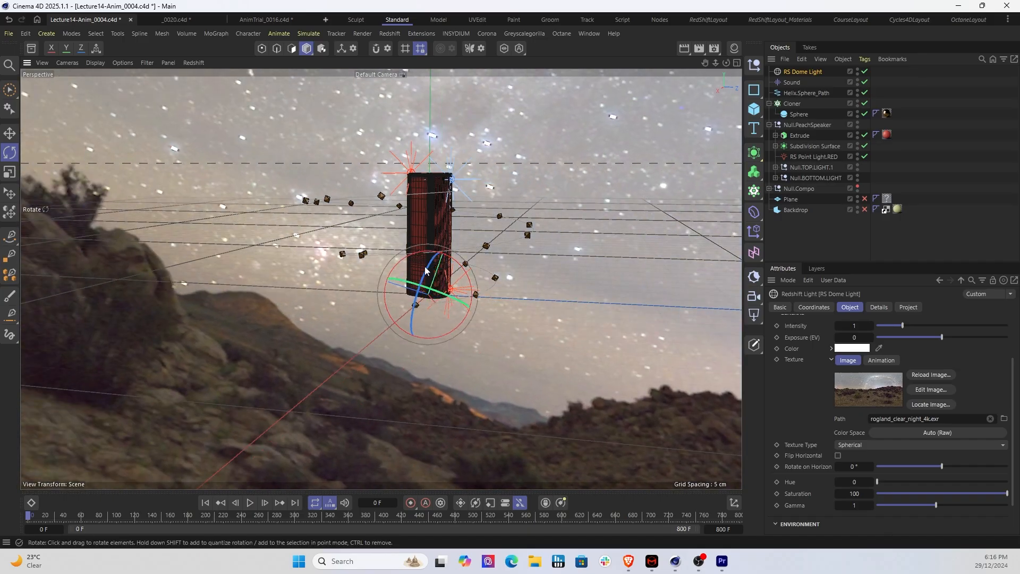
mouse_move(425, 266)
mouse_down()
mouse_move(424, 276)
mouse_move(437, 267)
mouse_up()
drag(448, 321, 462, 324)
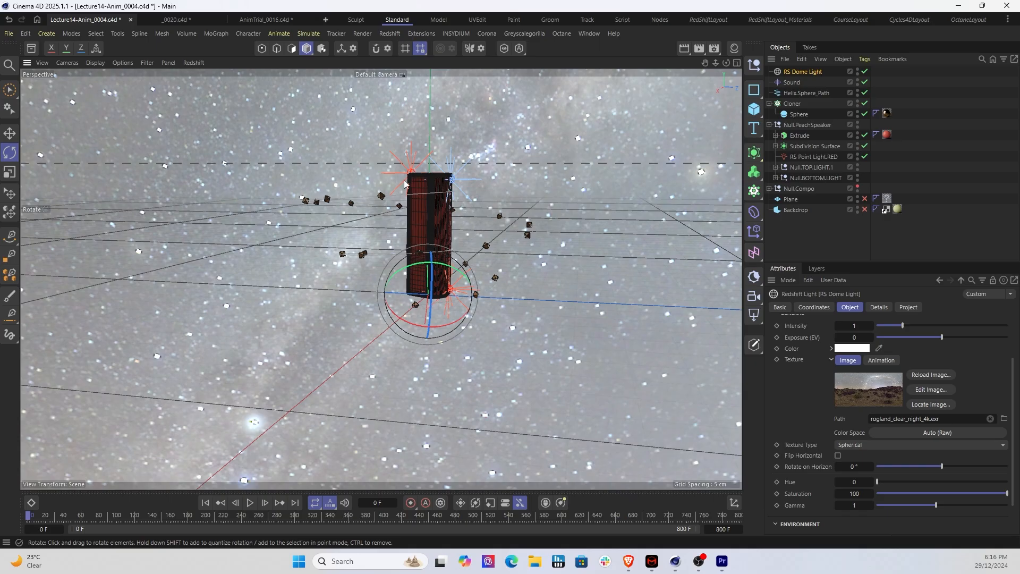
Lower the dome light's intensity to about 0.192
click(893, 327)
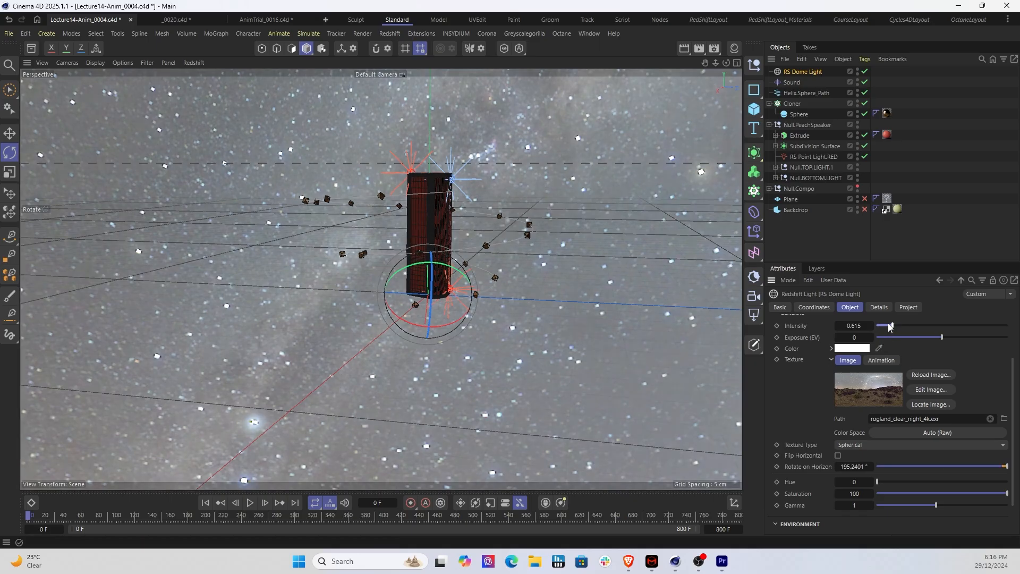
drag(891, 326, 883, 334)
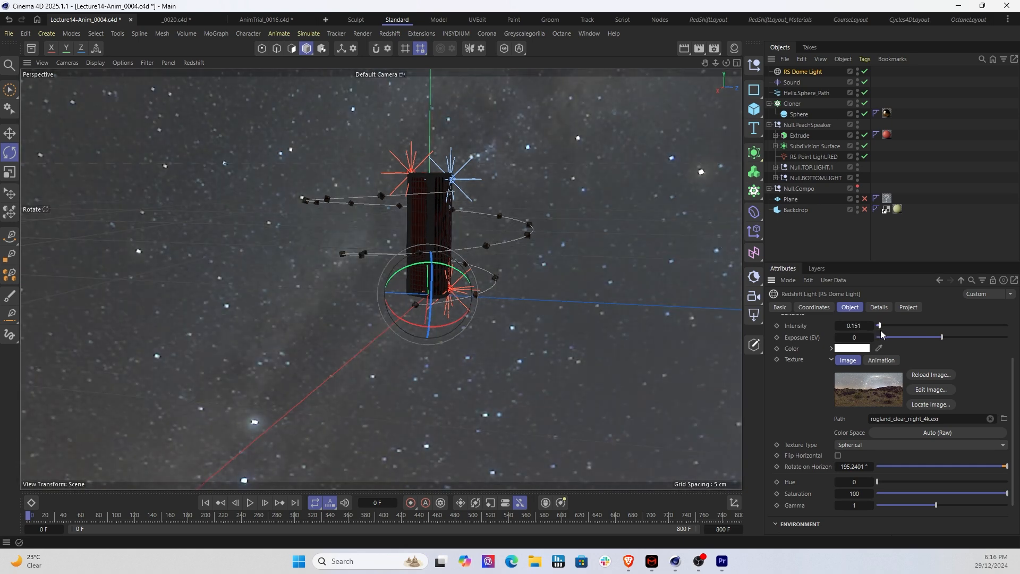
drag(881, 330, 882, 329)
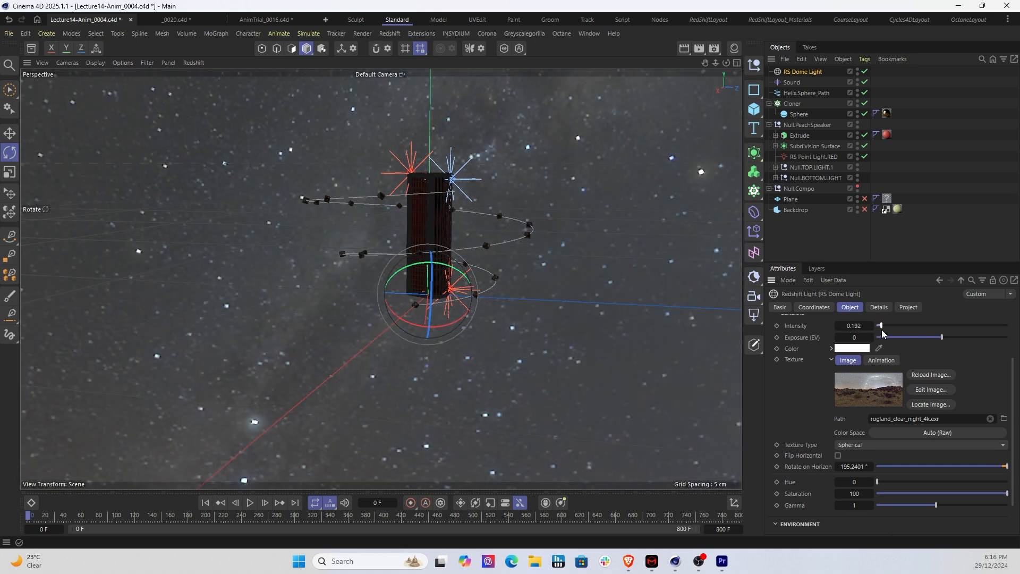
Start a live Redshift render in the RedShiftLayout_Materials layout and inspect the speaker and spheres against the sky
click(779, 20)
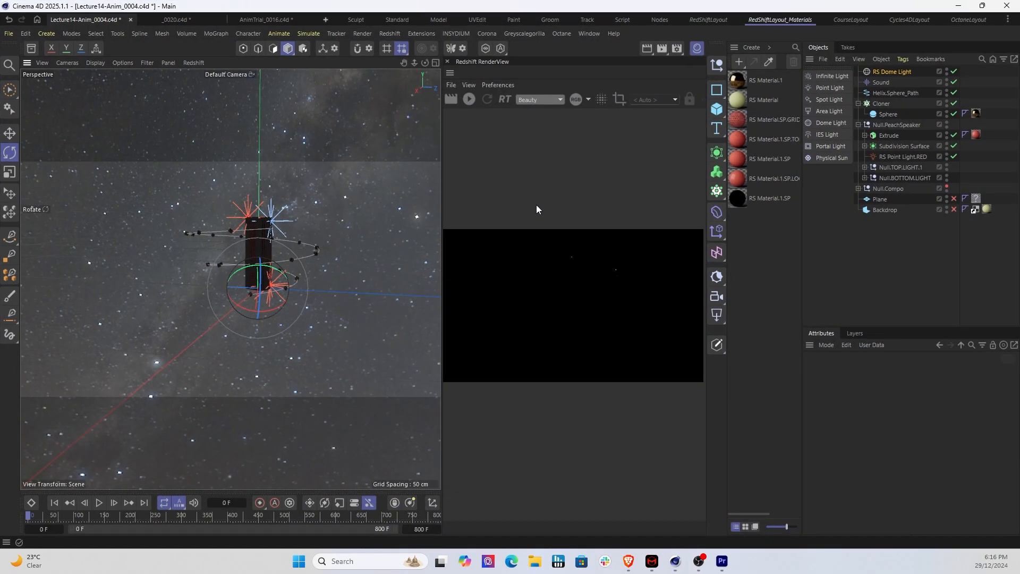
click(472, 102)
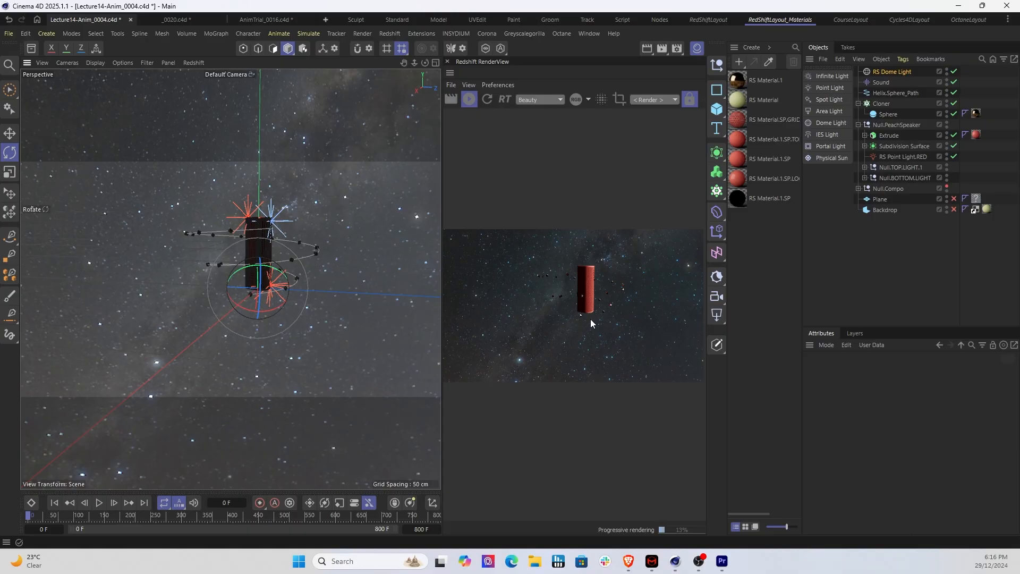
scroll(590, 316, up, 4)
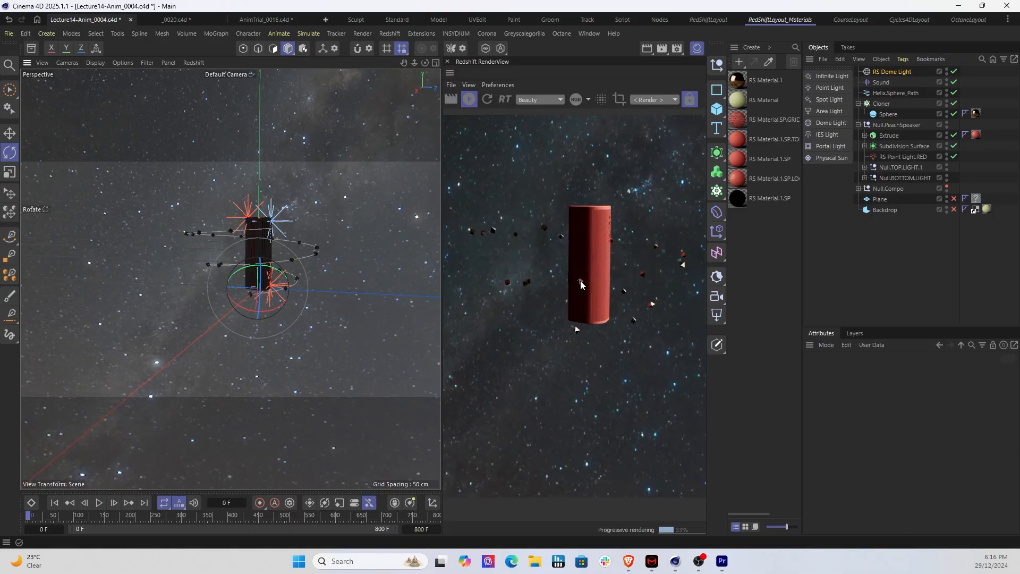
scroll(594, 294, down, 4)
scroll(595, 295, down, 1)
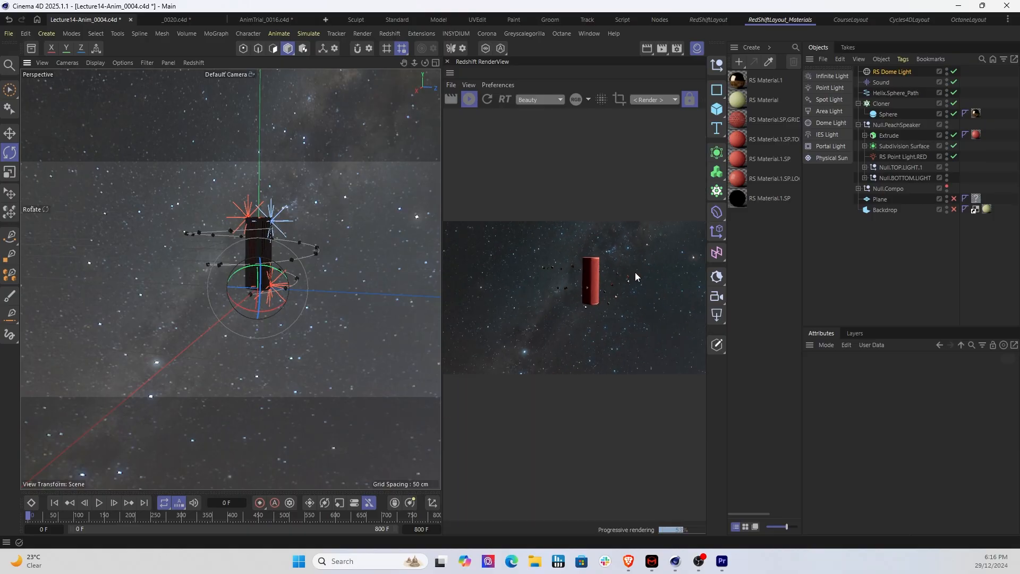
Reduce the dome light's intensity to 0.108 for a darker sky
click(881, 72)
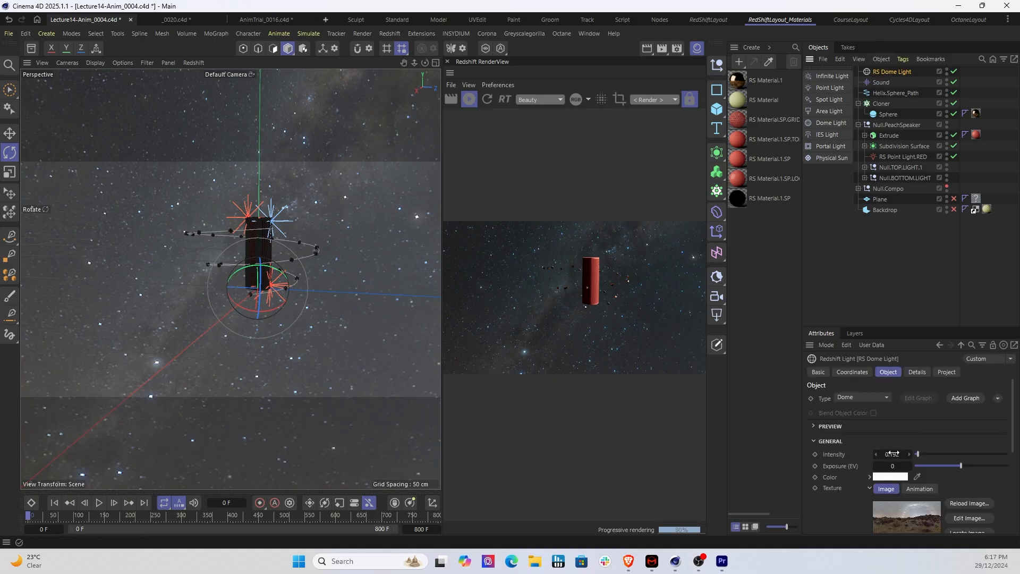
drag(894, 454, 849, 453)
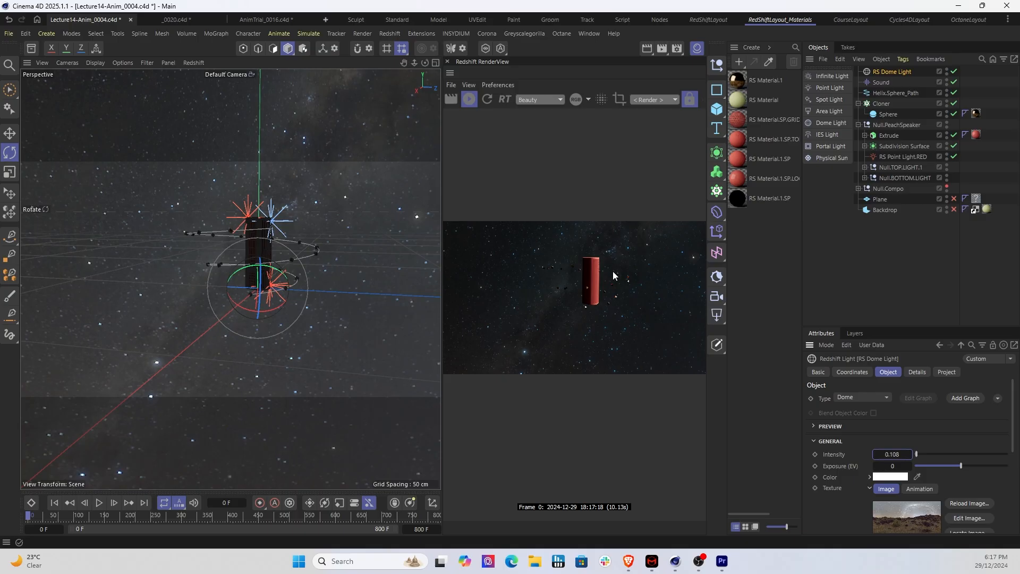
Play the animation to frame 169 and examine the speaker and spheres in the live render from closer and different angles
click(343, 251)
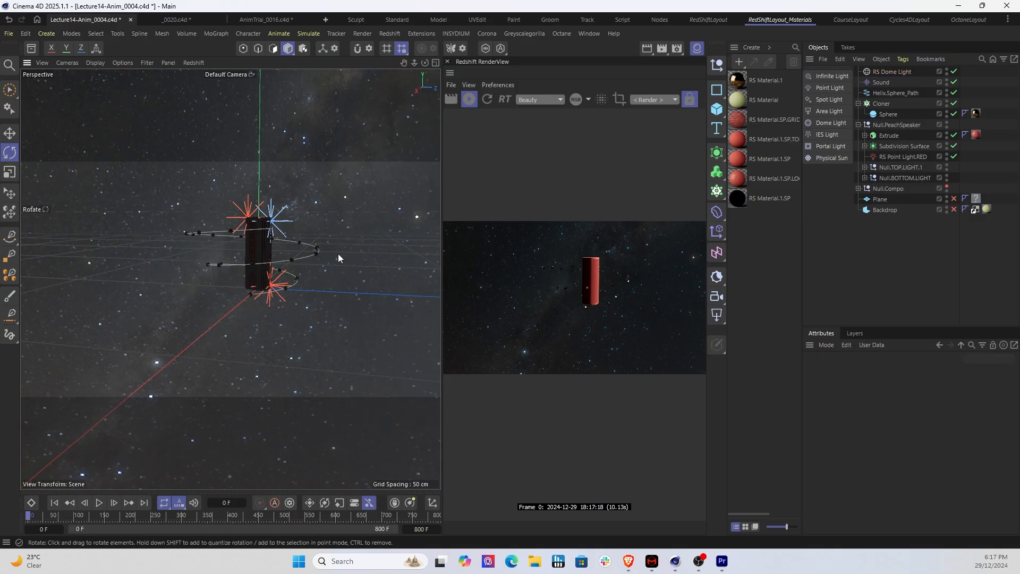
alt+drag(349, 228, 367, 204)
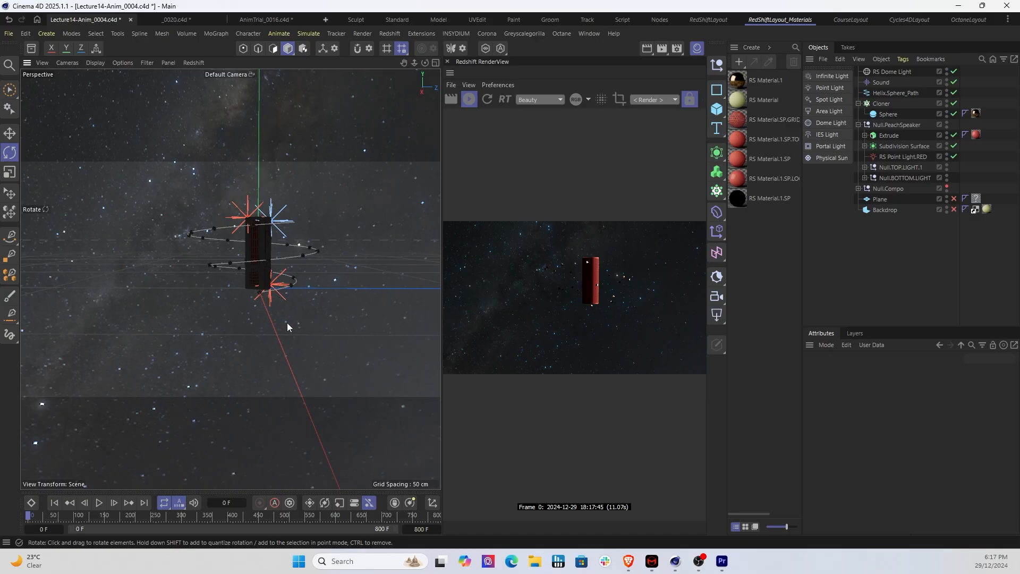
alt+right_drag(287, 323, 276, 265)
alt+middle_drag(276, 264, 285, 384)
scroll(288, 381, down, 2)
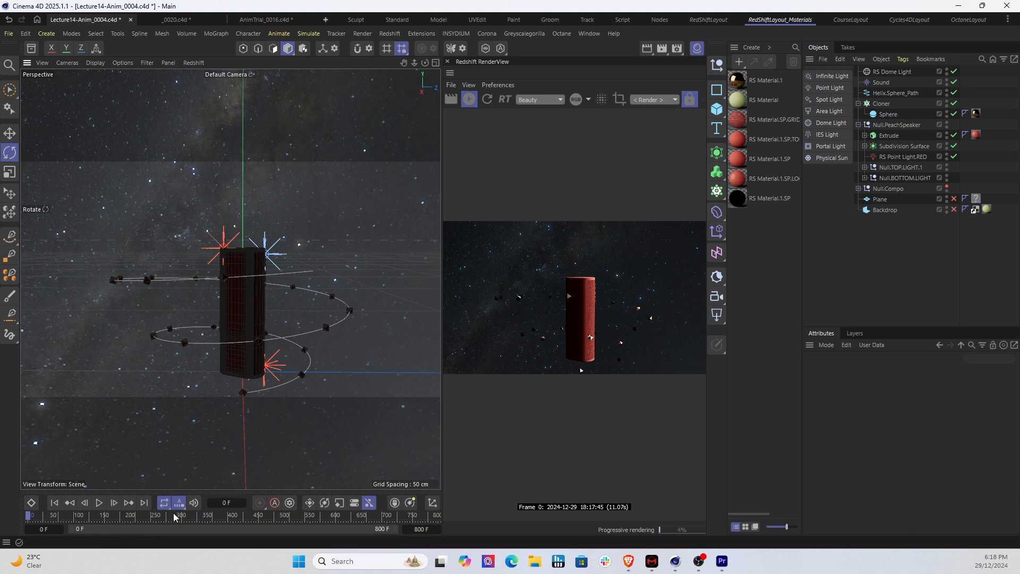
click(99, 503)
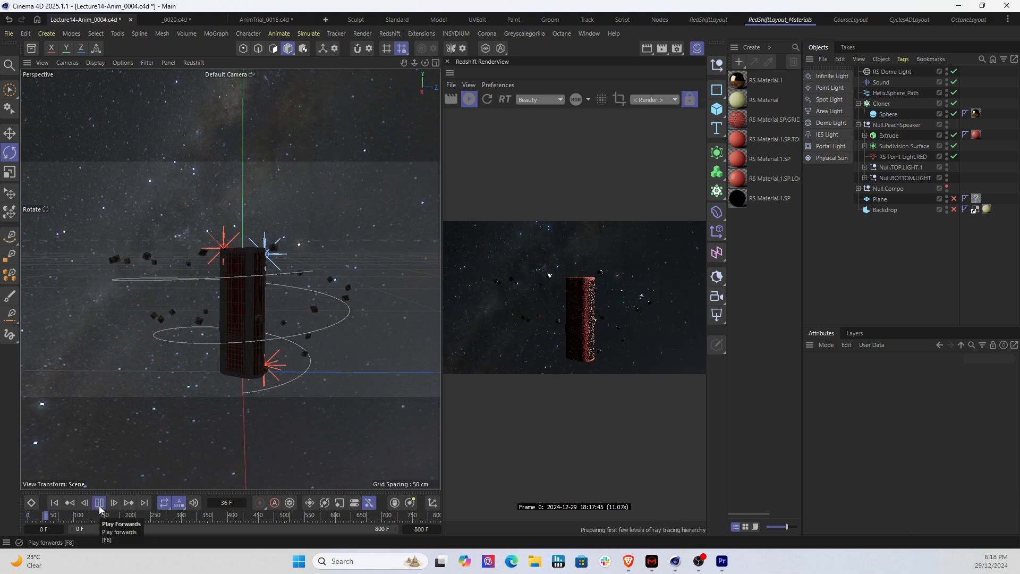
click(99, 503)
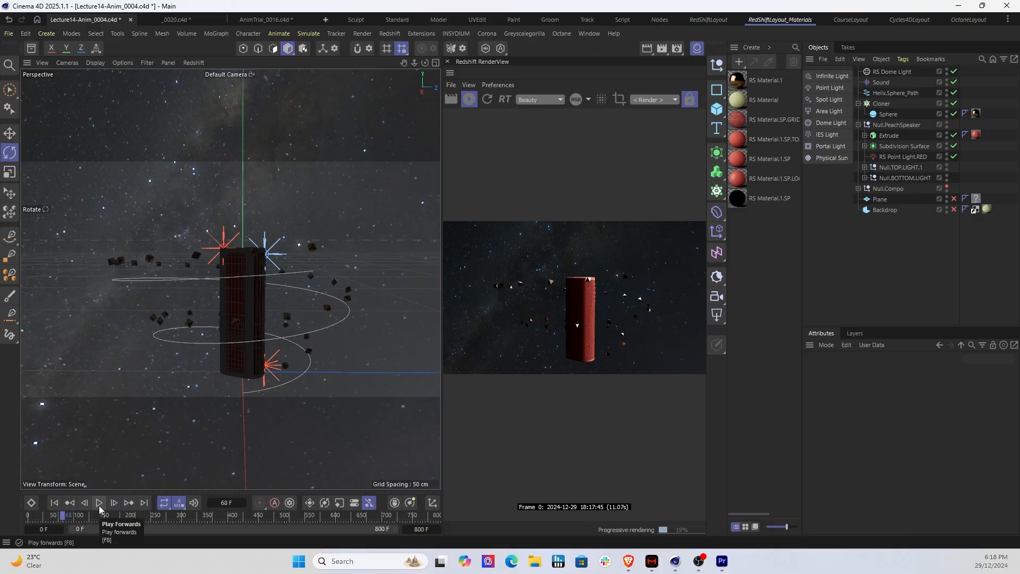
click(99, 506)
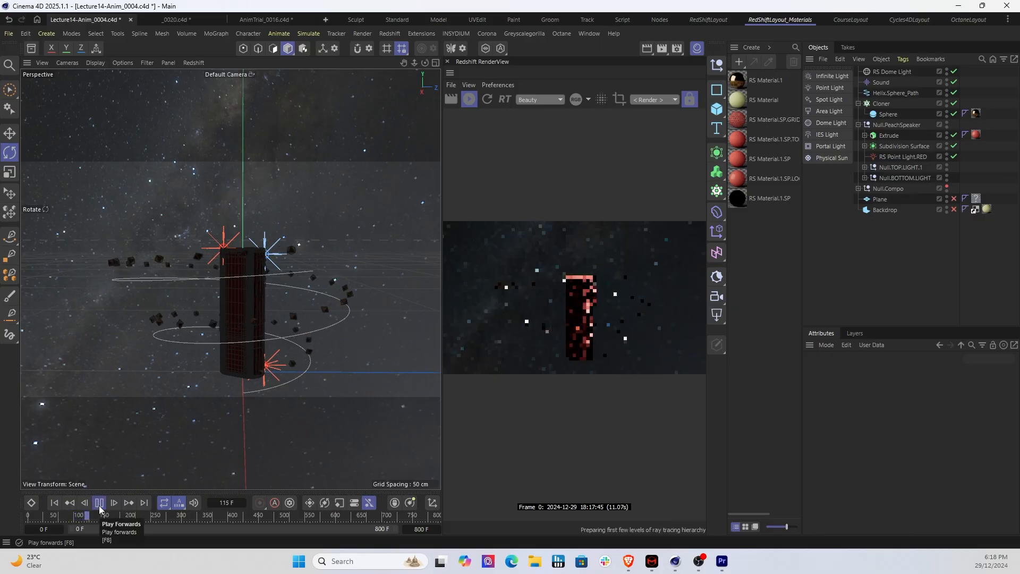
click(100, 506)
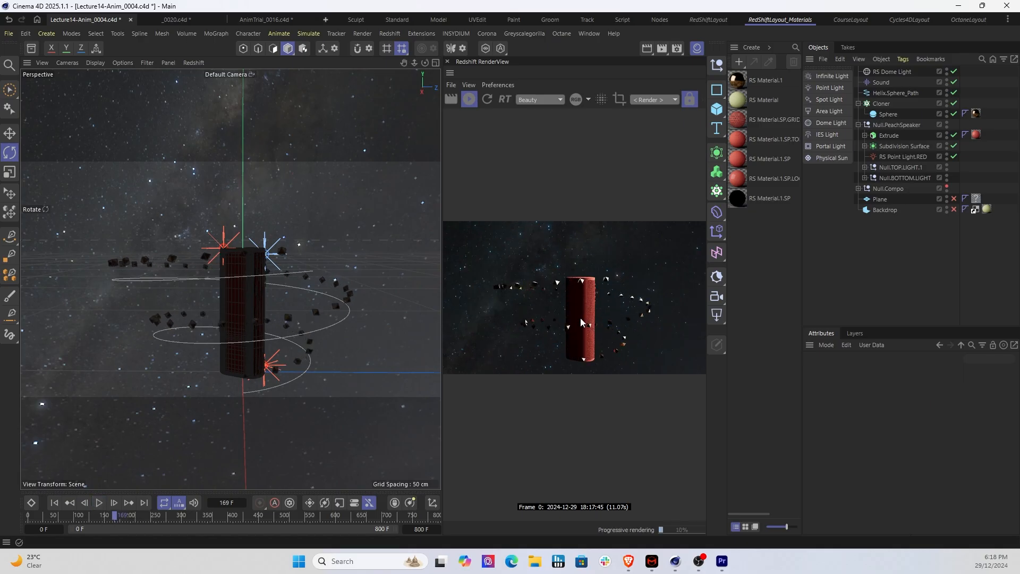
alt+drag(343, 334, 314, 279)
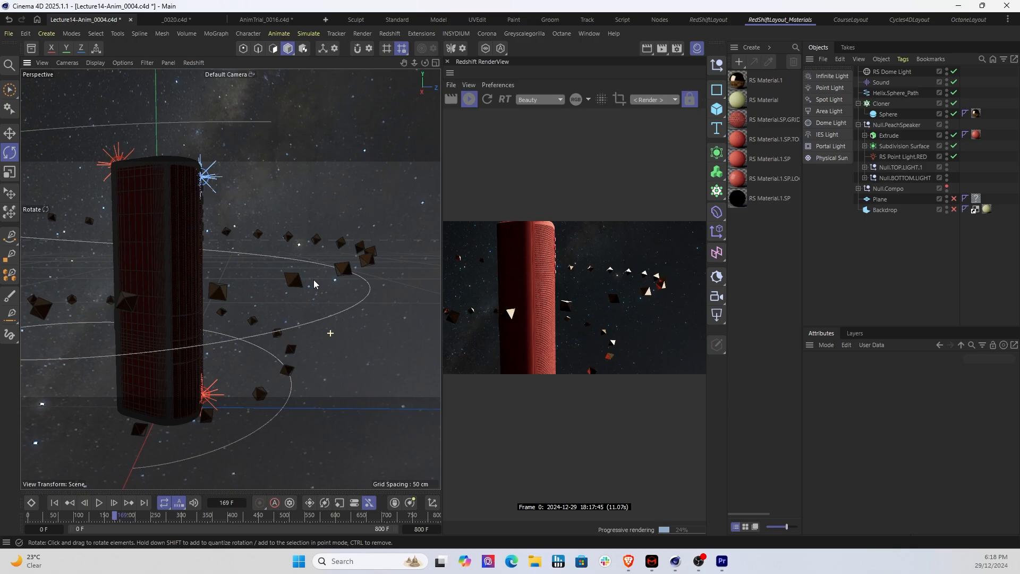
alt+drag(314, 283, 218, 304)
scroll(218, 304, down, 5)
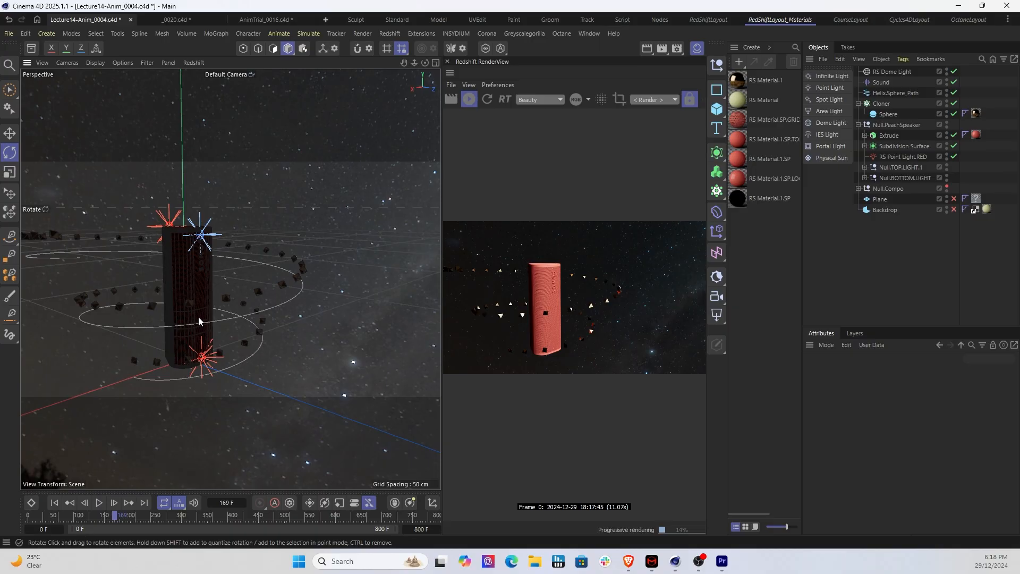
mouse_move(199, 317)
alt+mouse_down()
mouse_move(221, 315)
mouse_move(206, 317)
alt+mouse_up()
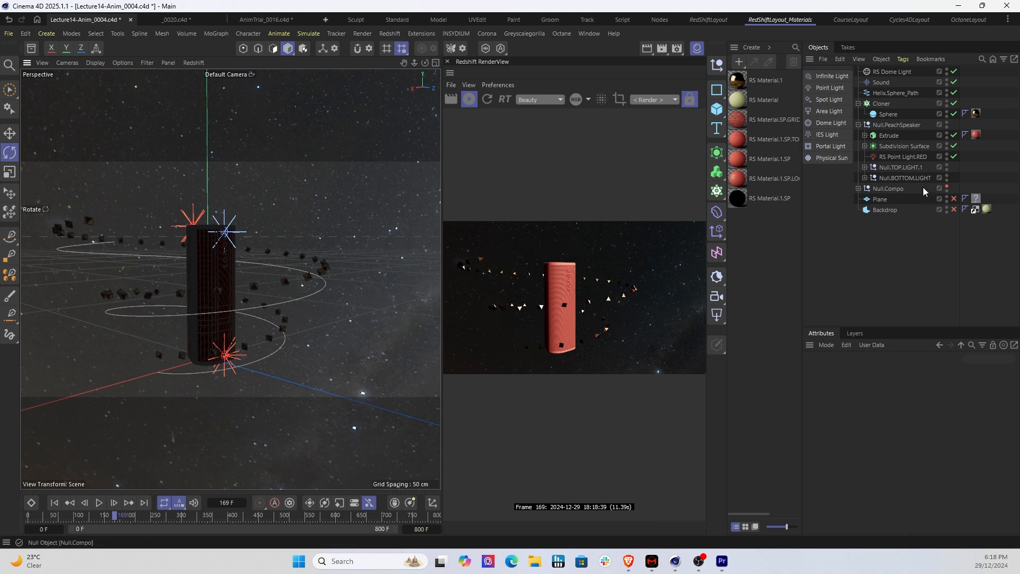
Return to frame 0 and disable the BACK, FILL and KEY area lights in Null.Compo, checking the dark speaker from several angles
click(885, 126)
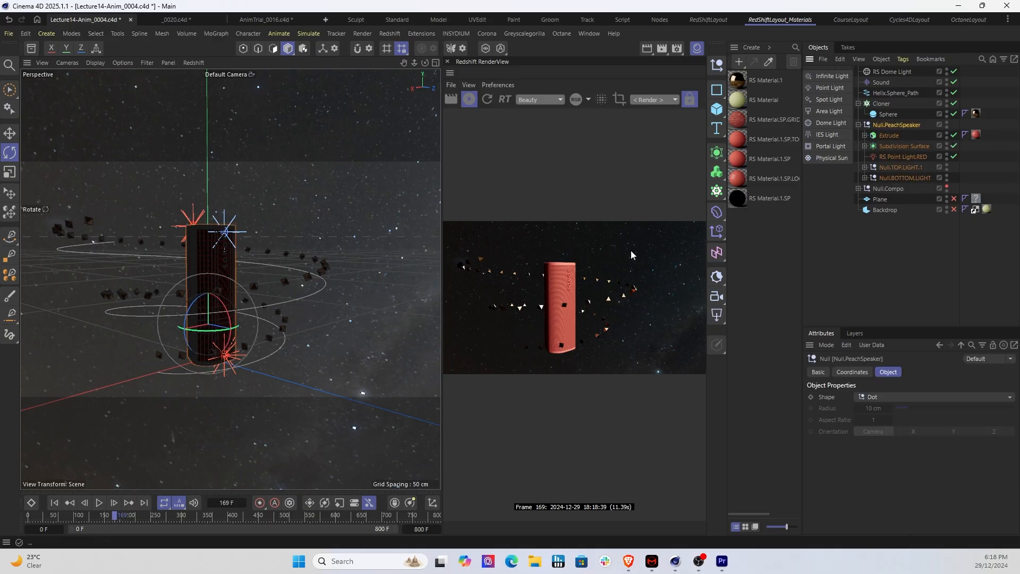
drag(67, 514, 26, 518)
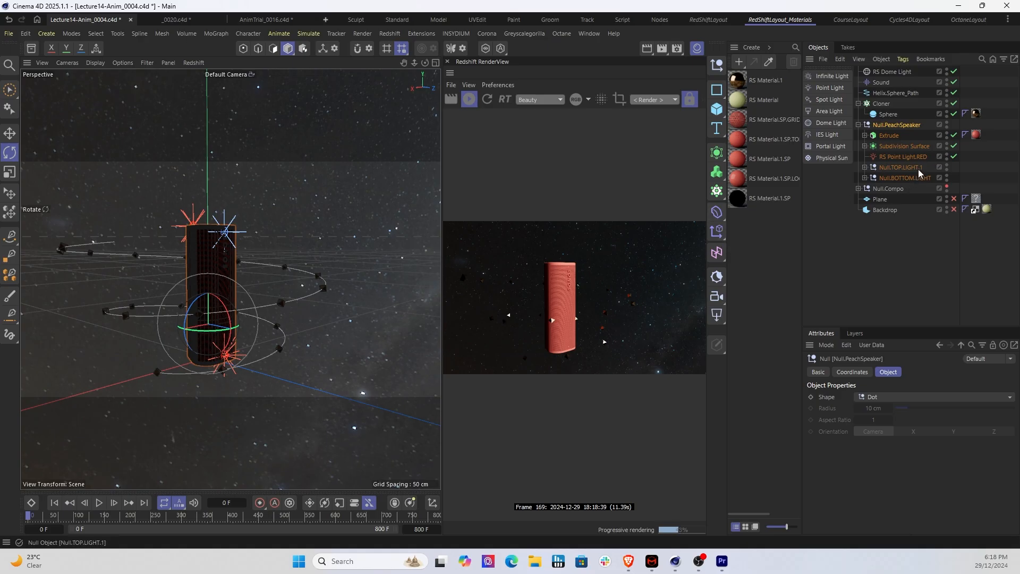
click(858, 189)
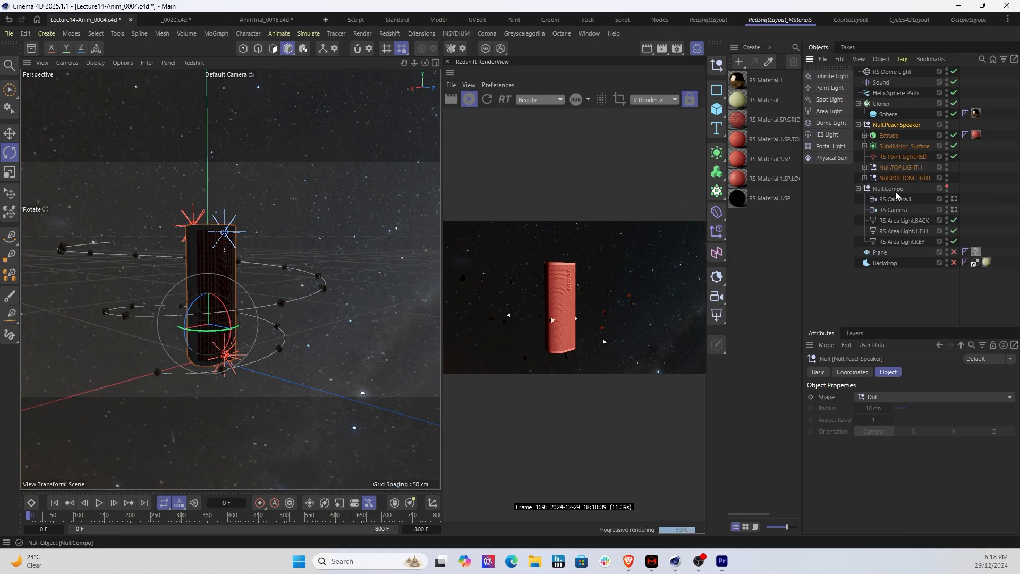
click(955, 231)
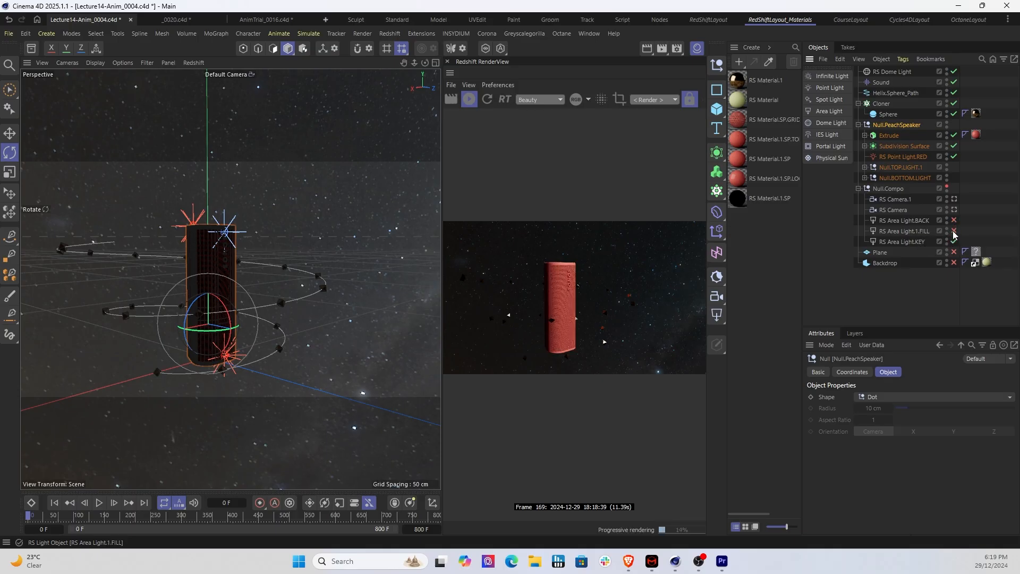
click(954, 241)
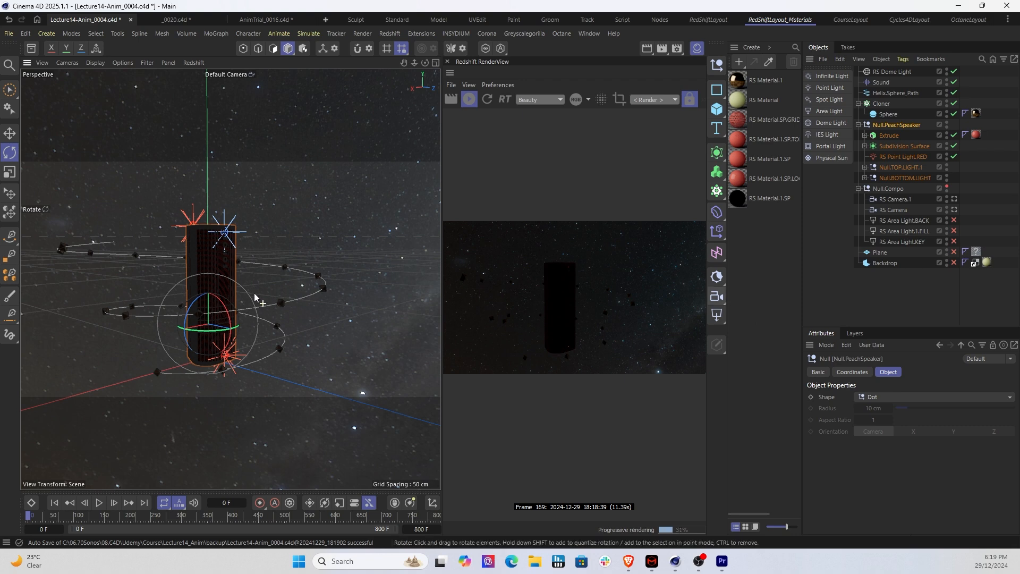
scroll(257, 295, up, 5)
scroll(287, 295, up, 4)
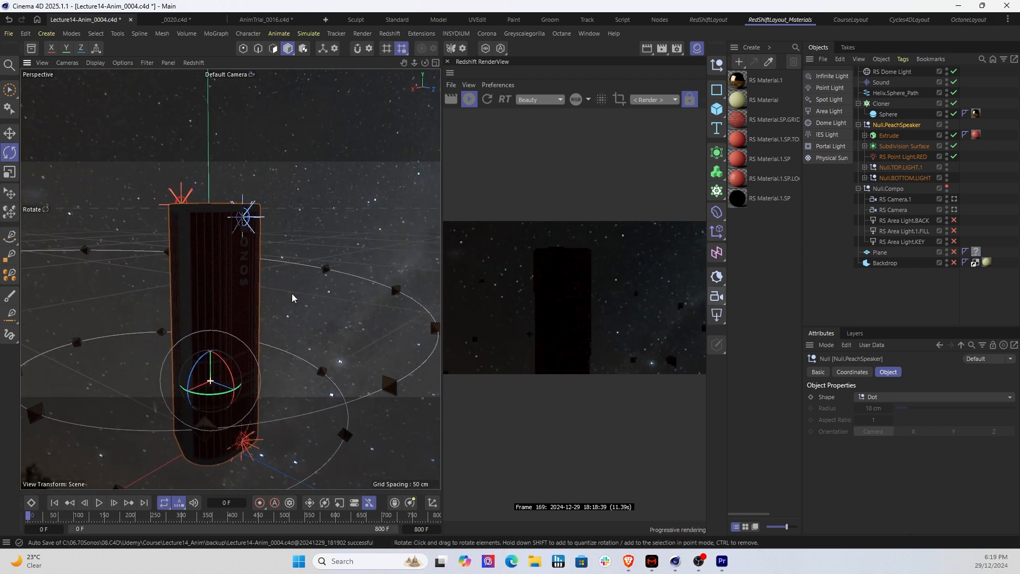
scroll(291, 305, down, 7)
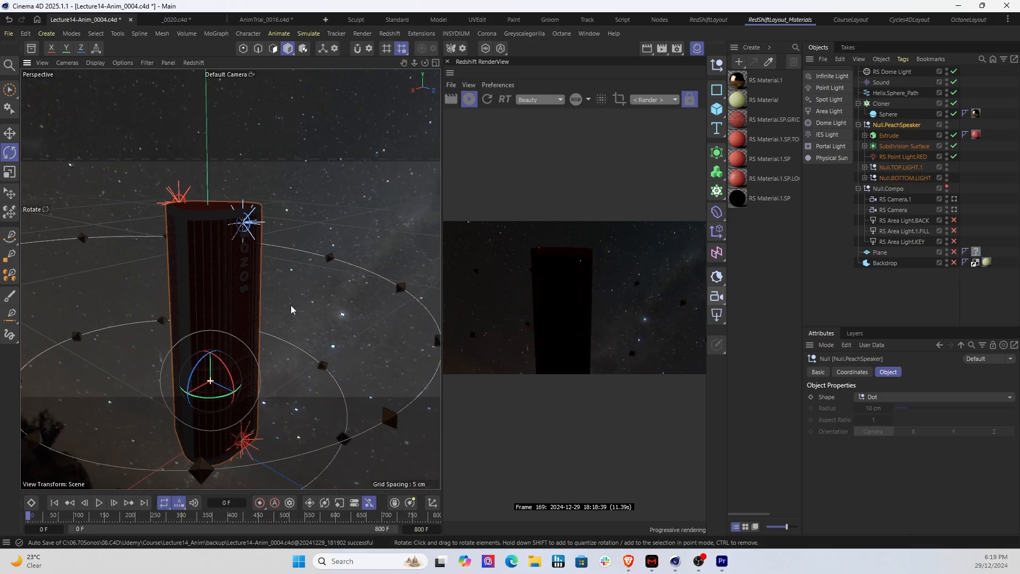
alt+drag(298, 299, 276, 268)
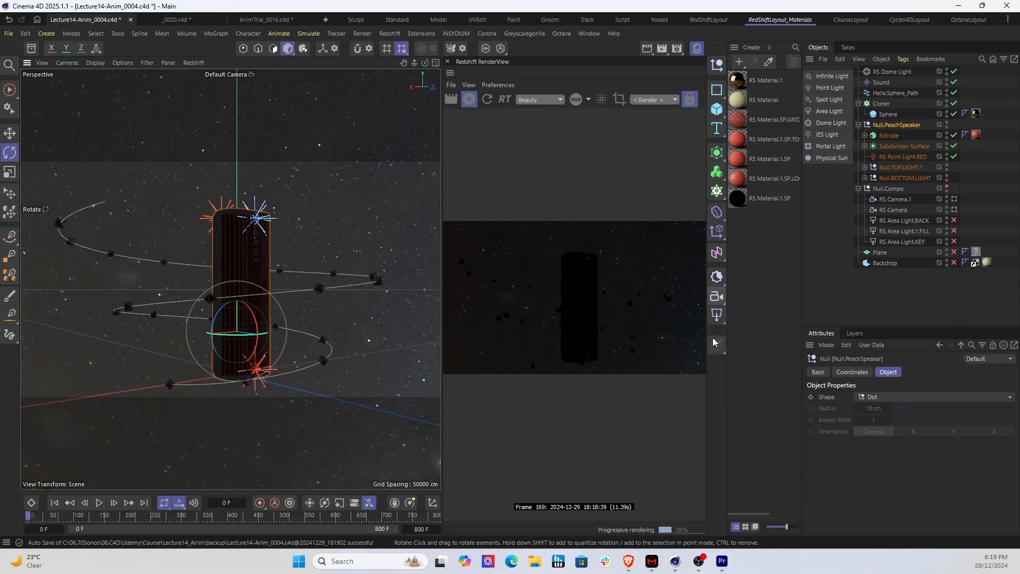
Turn RS Area Light.KEY back on and set its intensity to 10, using frame 203 to judge the lighting on the spheres
click(953, 241)
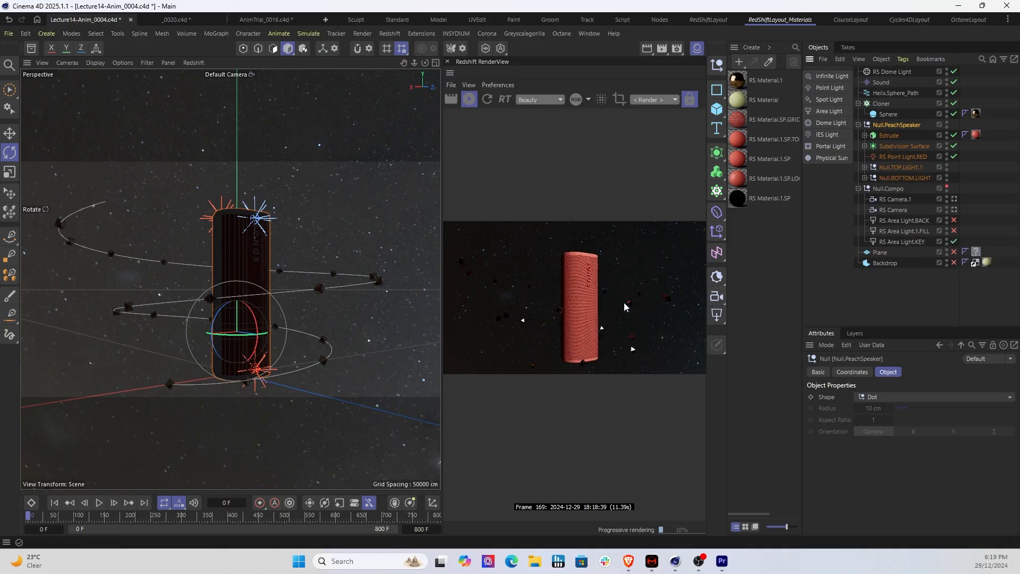
mouse_move(660, 279)
mouse_down()
mouse_move(661, 288)
mouse_move(666, 272)
mouse_move(643, 278)
mouse_up()
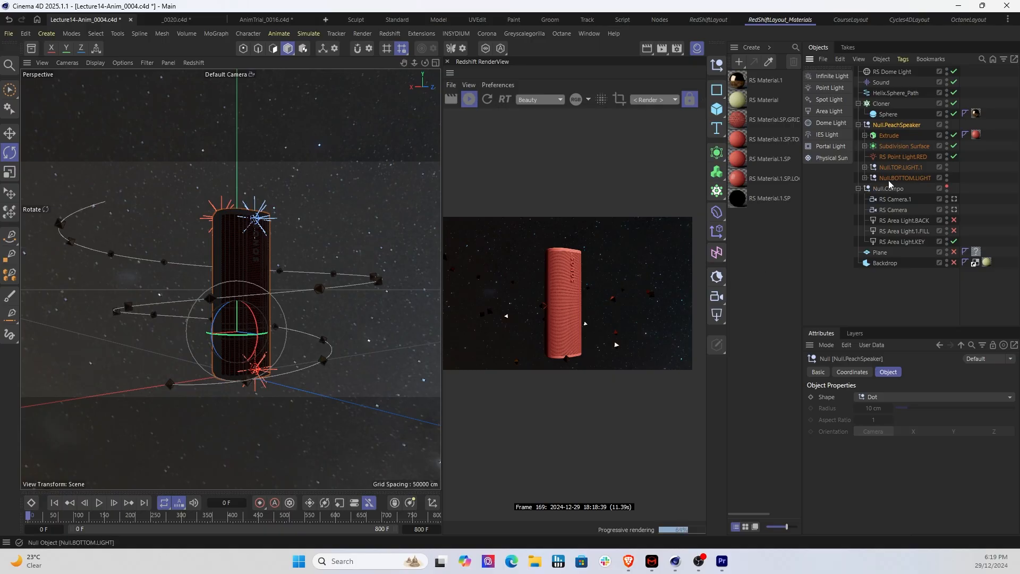
click(884, 243)
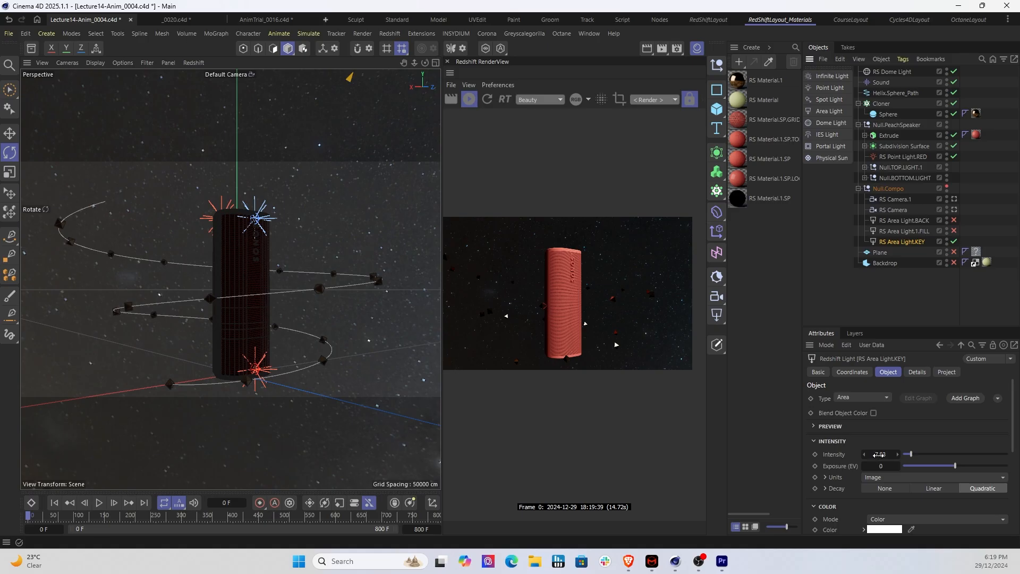
click(64, 516)
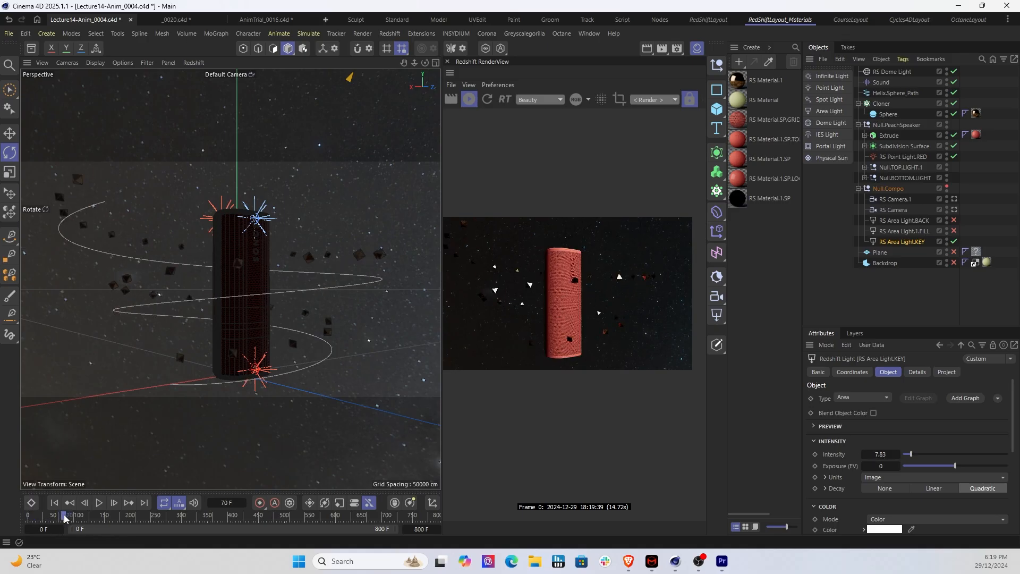
drag(65, 518, 131, 522)
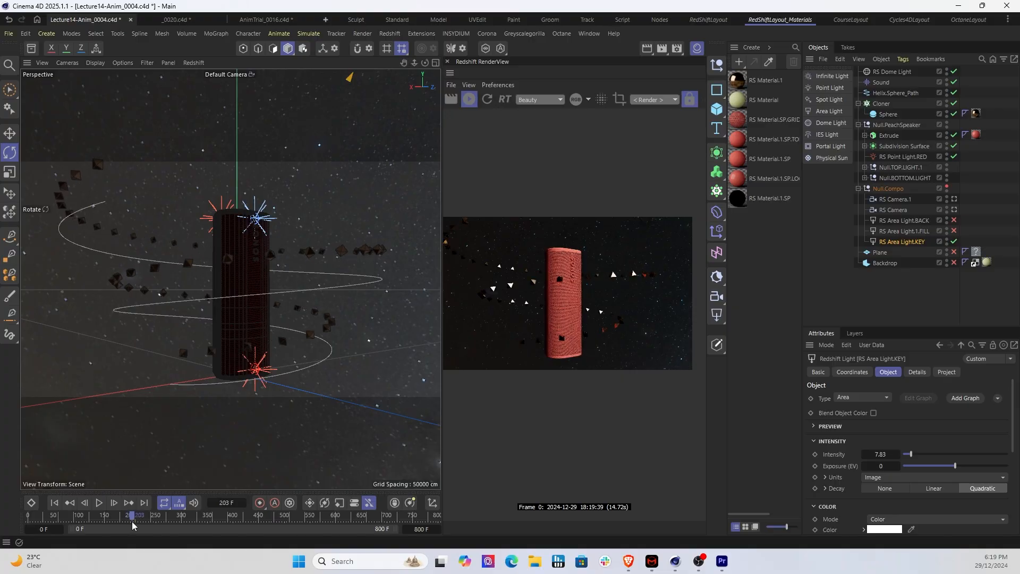
drag(924, 452, 925, 455)
double_click(880, 455)
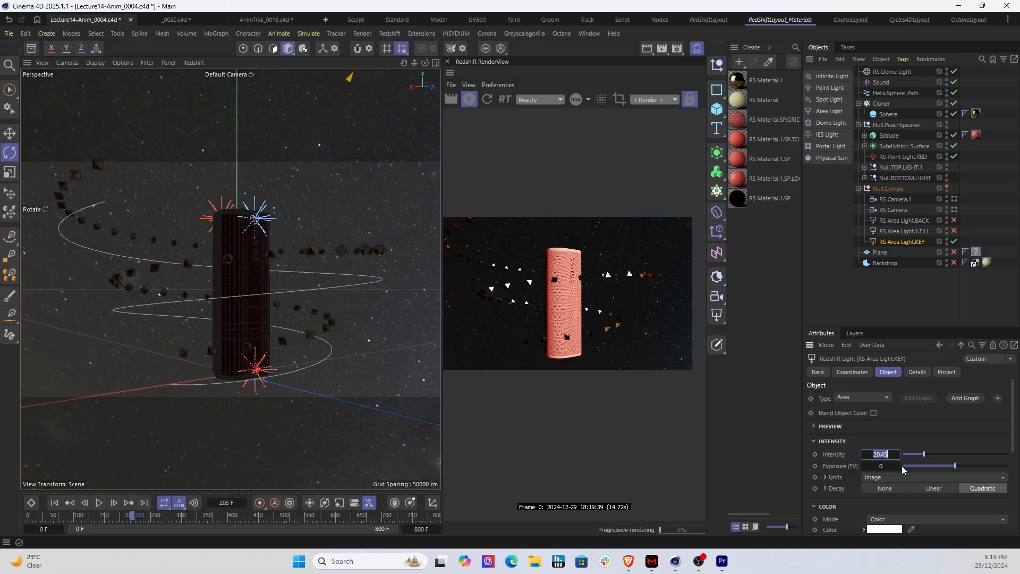
key(Return)
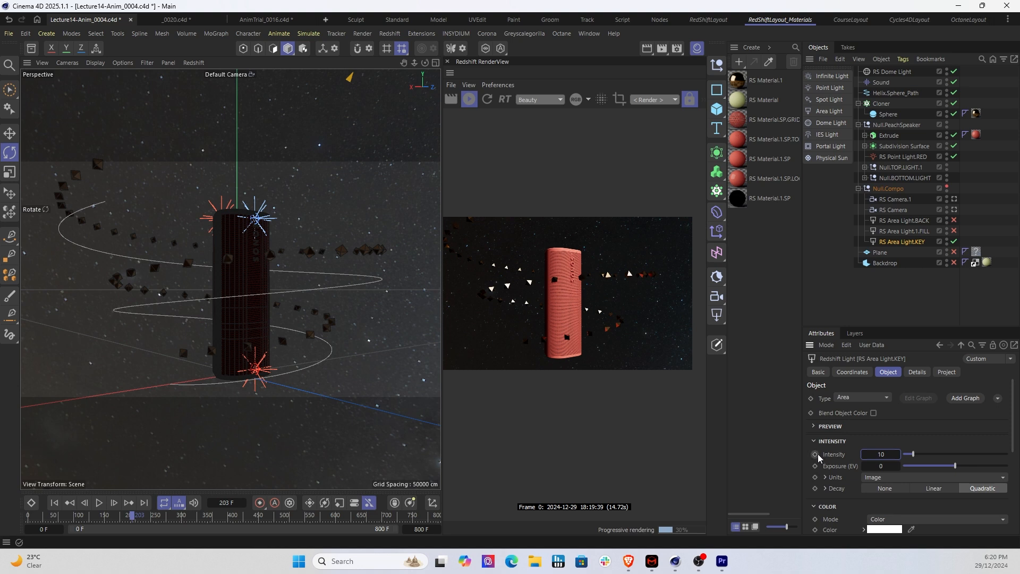
Keyframe the key light's intensity at 10 on frame 148 and at 0 on frame 0
click(104, 516)
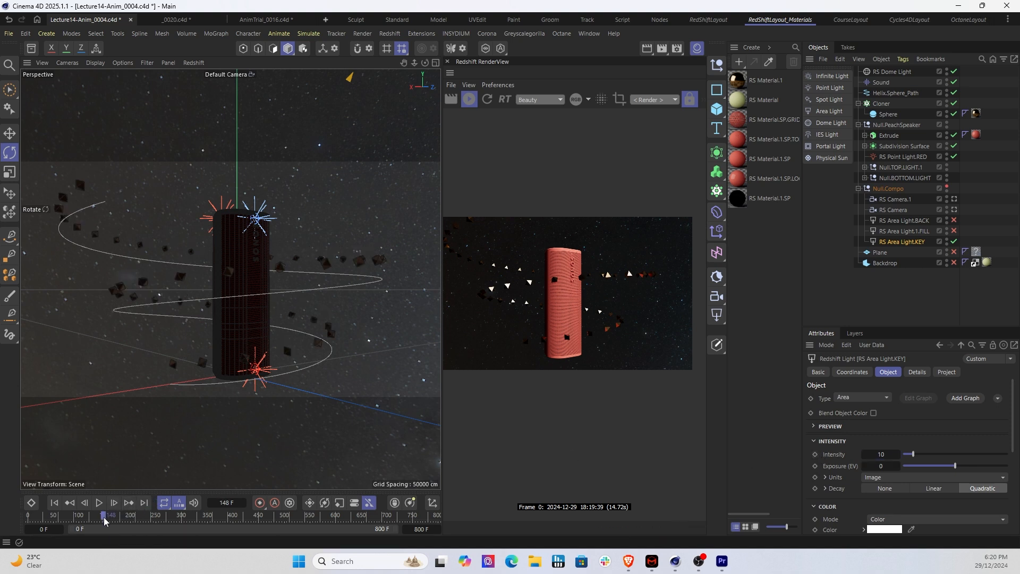
click(814, 454)
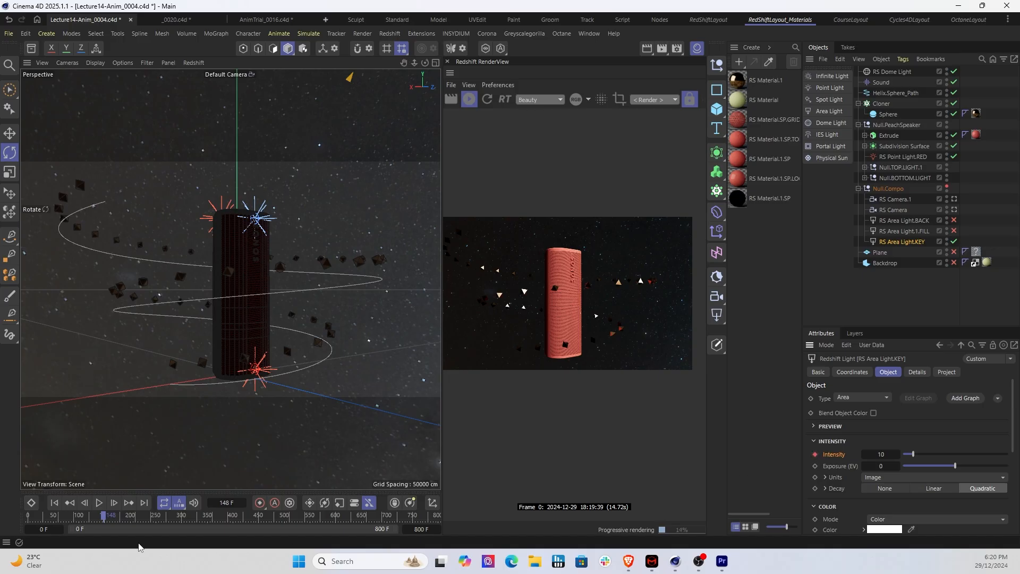
drag(104, 517, 25, 516)
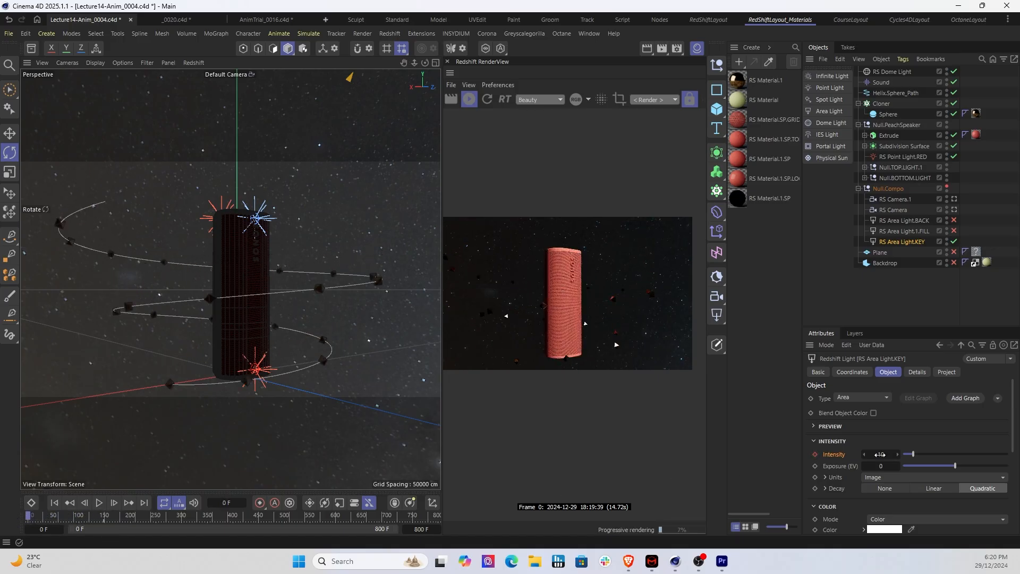
mouse_move(880, 454)
mouse_down()
mouse_move(867, 456)
mouse_move(873, 451)
mouse_up()
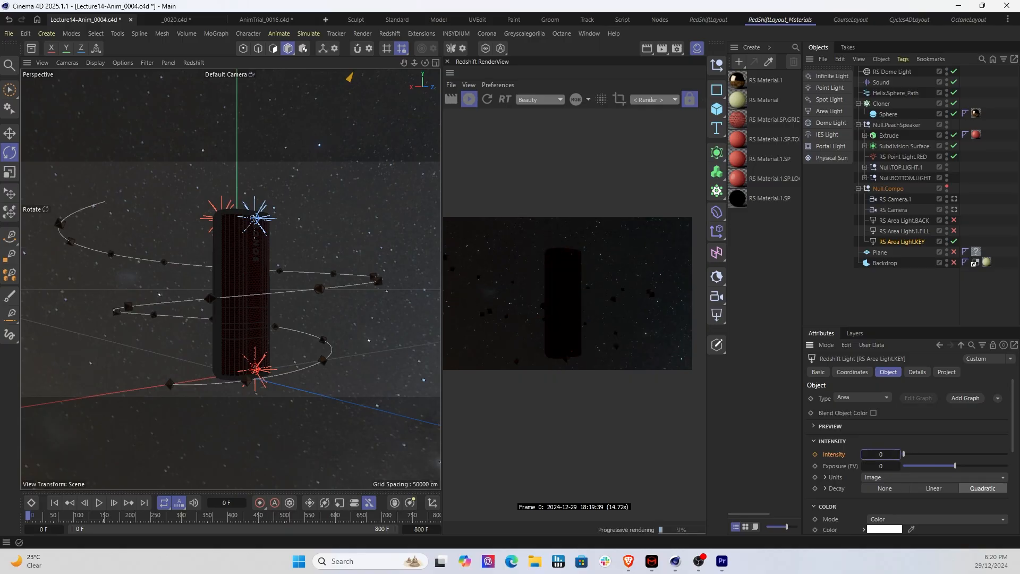
click(815, 454)
Scrub to frame 250 to check the key light's fade-in, and save an incremental version of the project
drag(35, 519, 156, 522)
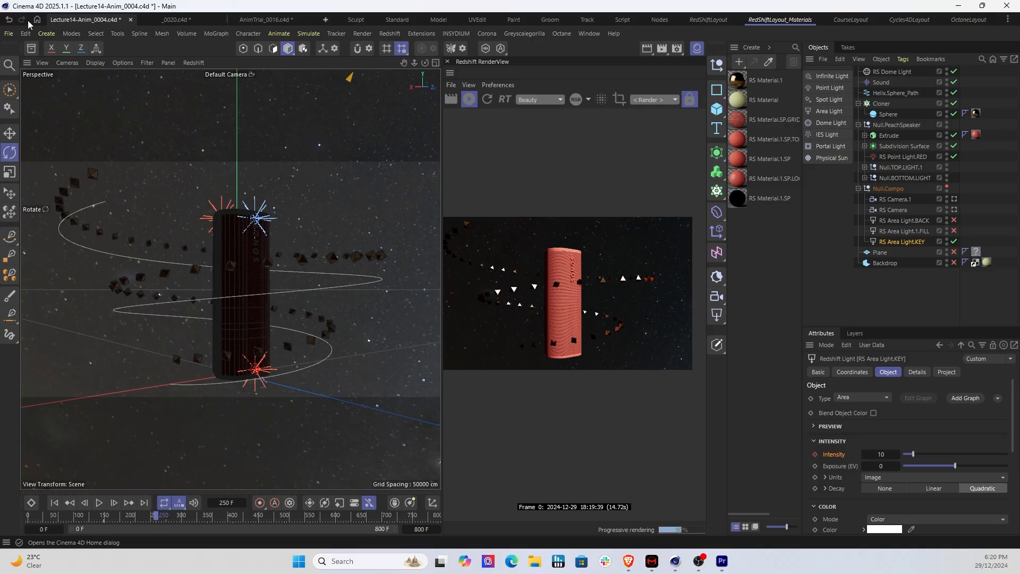
click(8, 34)
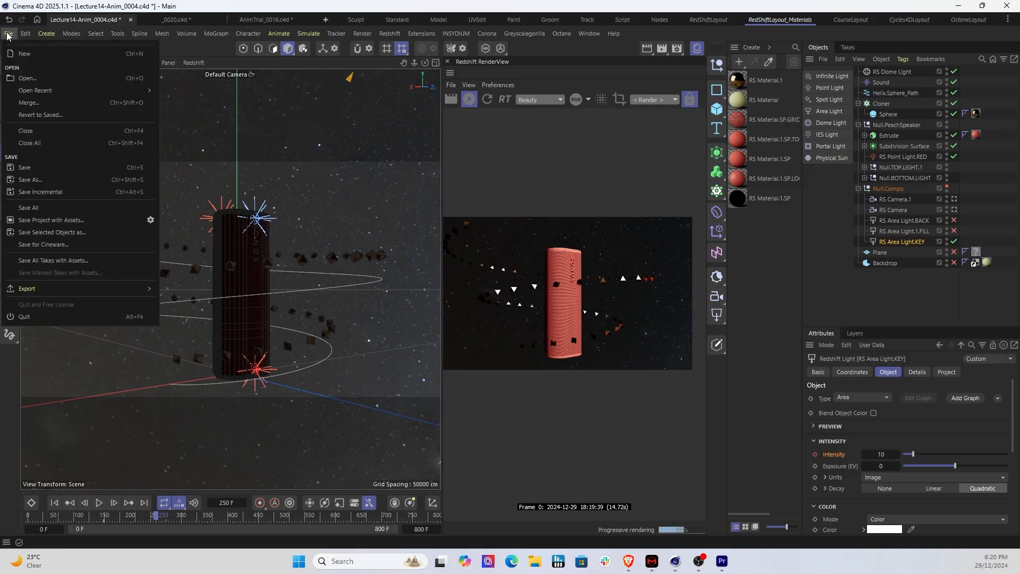
click(44, 192)
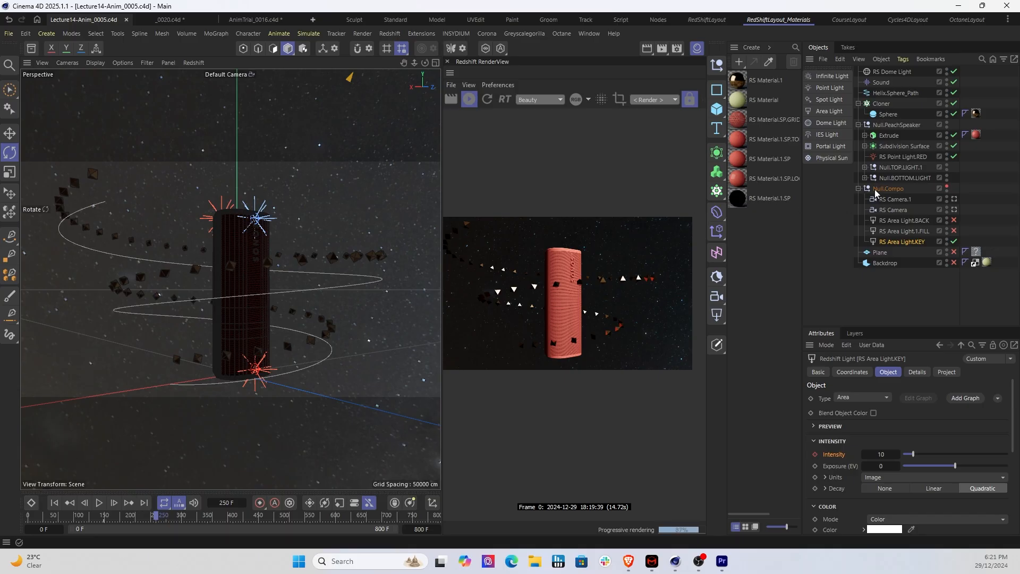
Return to frame 0 and frame the speaker from a low angle with the sphere helix around it
click(894, 125)
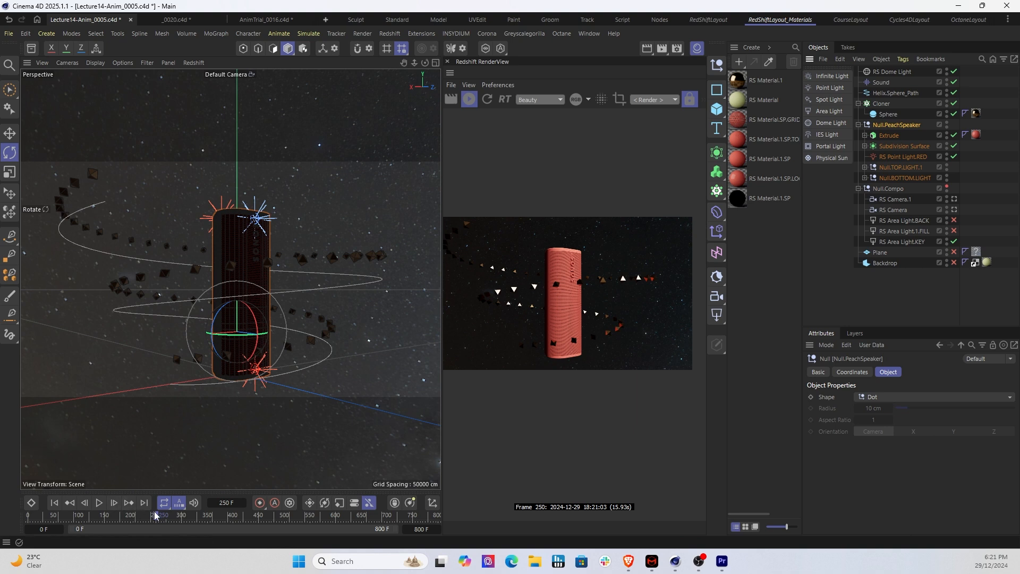
drag(154, 513, 17, 524)
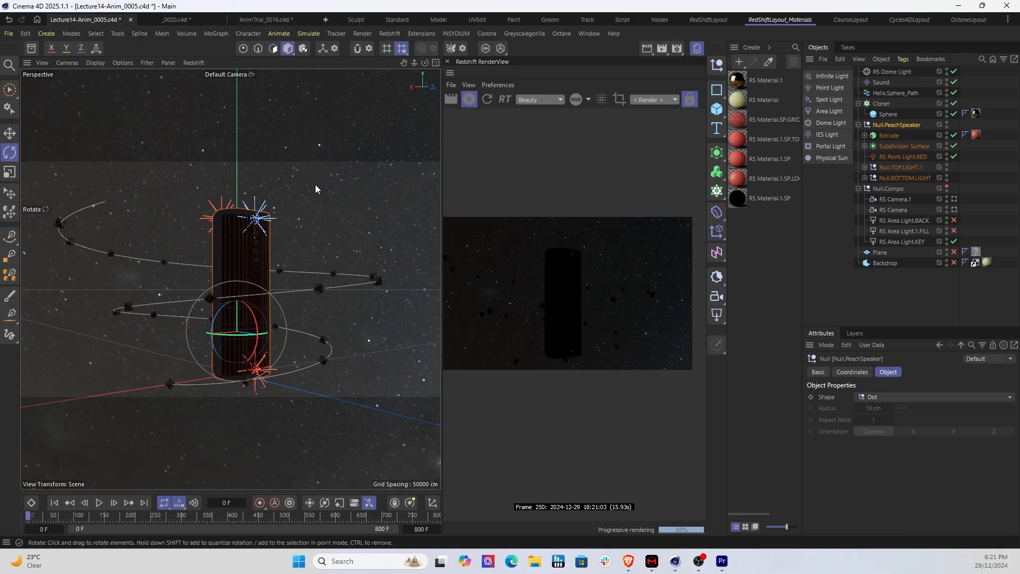
alt+drag(314, 183, 323, 212)
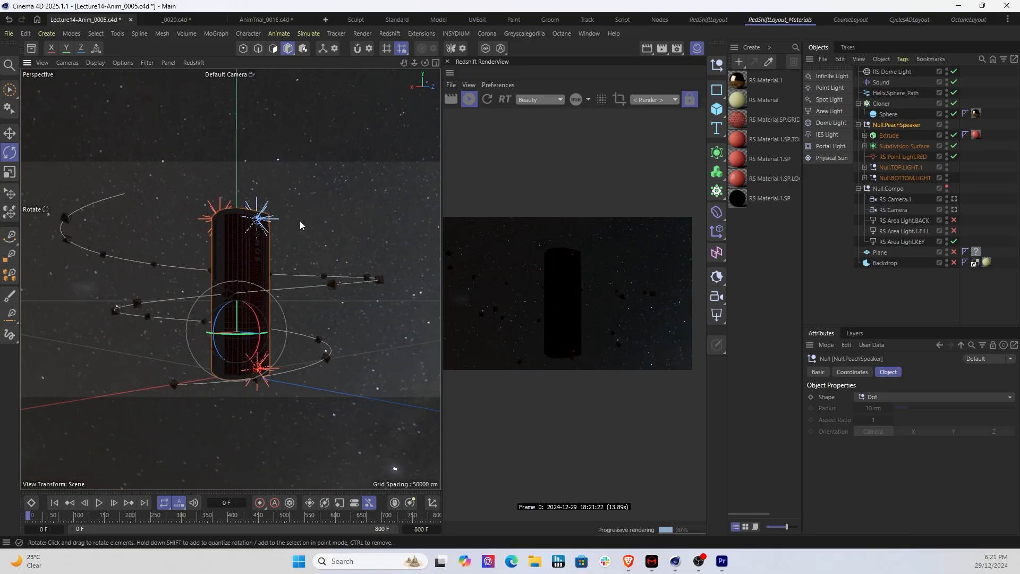
scroll(300, 222, up, 3)
alt+drag(301, 221, 313, 183)
scroll(311, 197, down, 2)
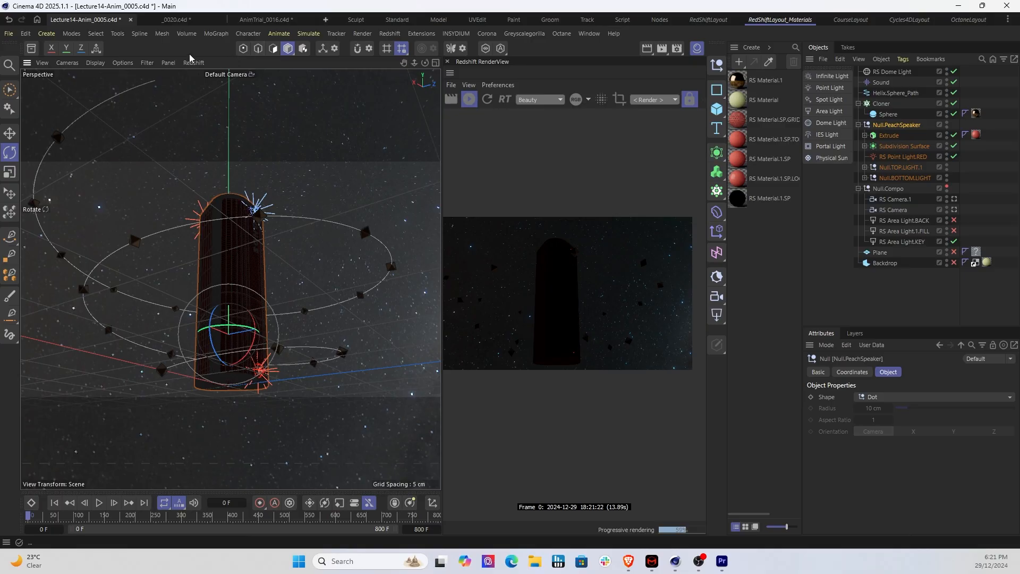
Add a standard Redshift camera from the current view and rename it RS Camera.2.Motion
click(389, 34)
mouse_move(425, 77)
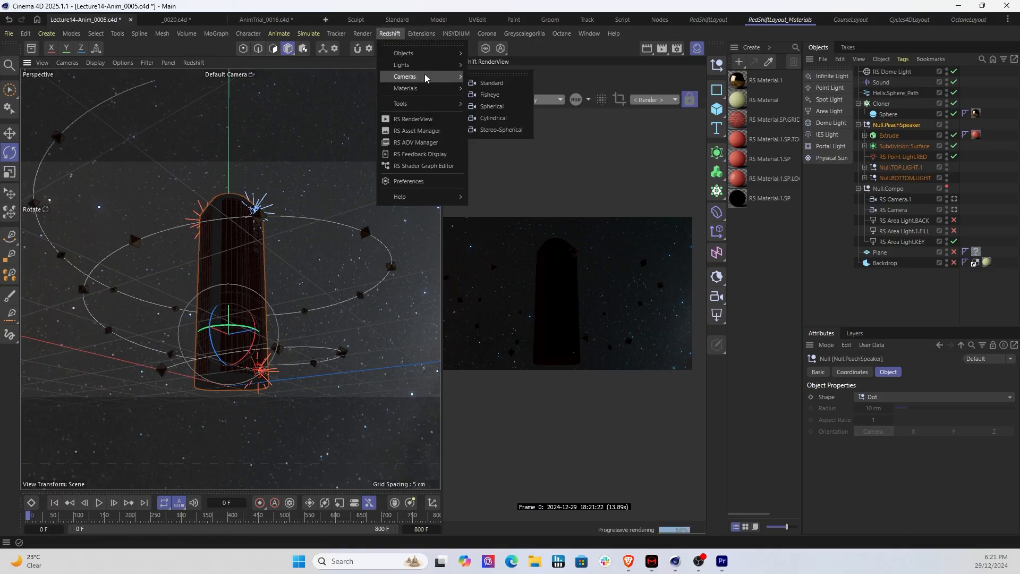
click(502, 83)
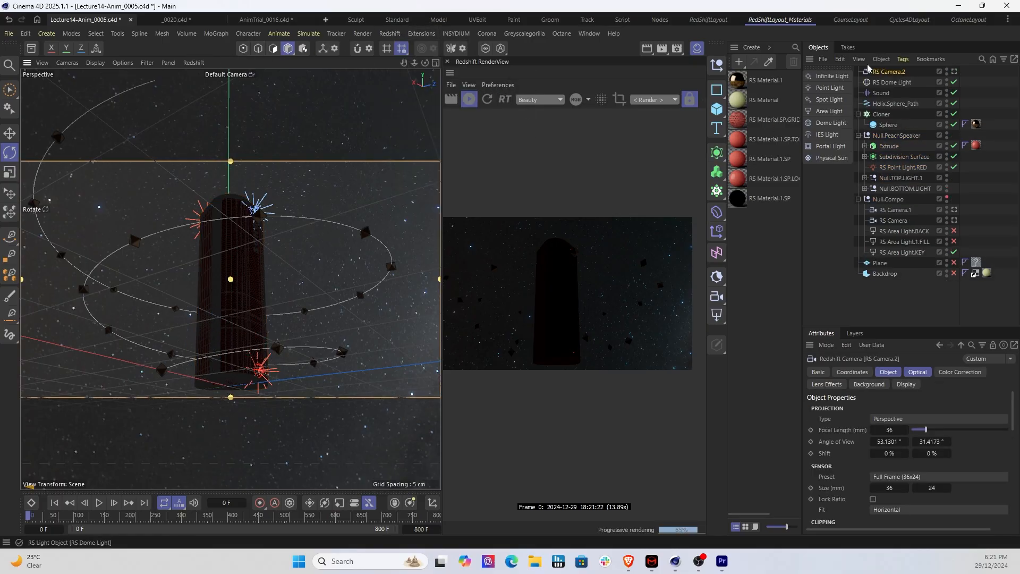
double_click(903, 73)
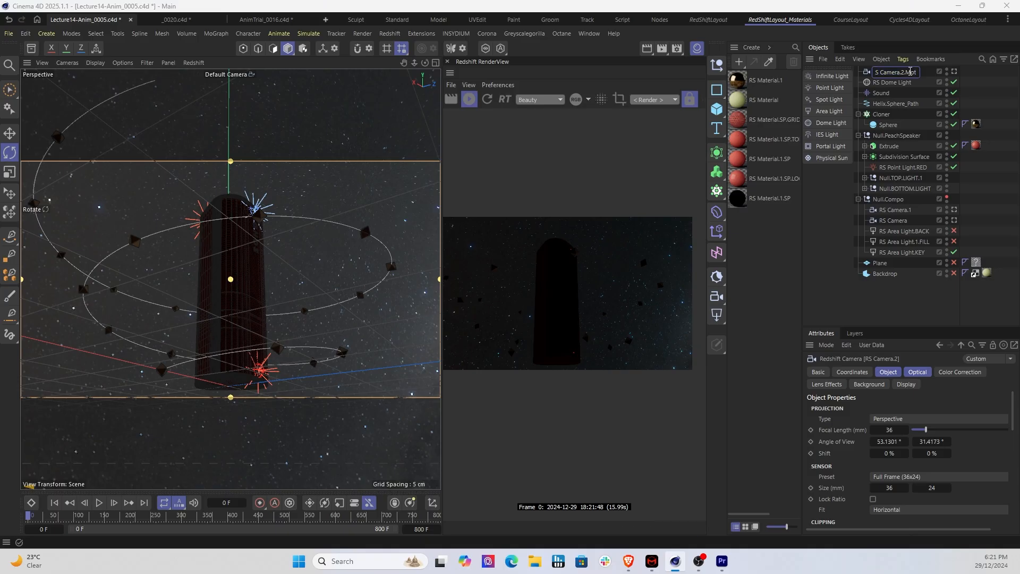
key(Return)
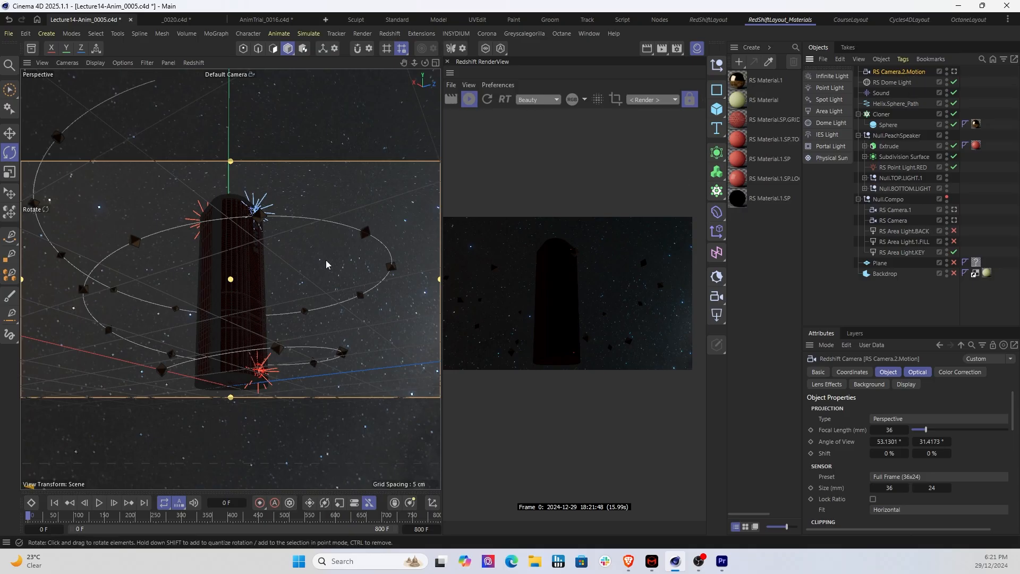
middle_click(259, 271)
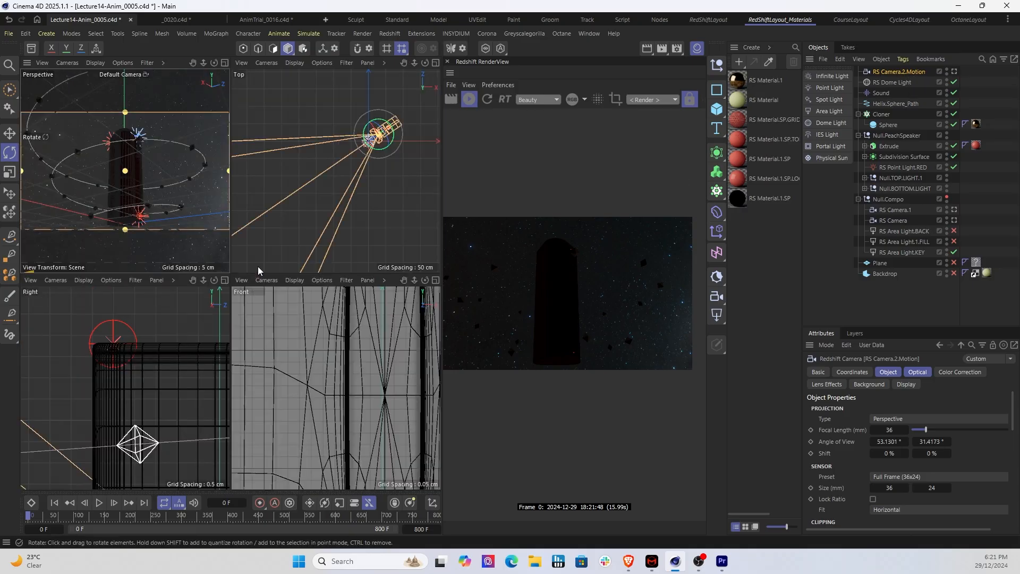
middle_click(210, 226)
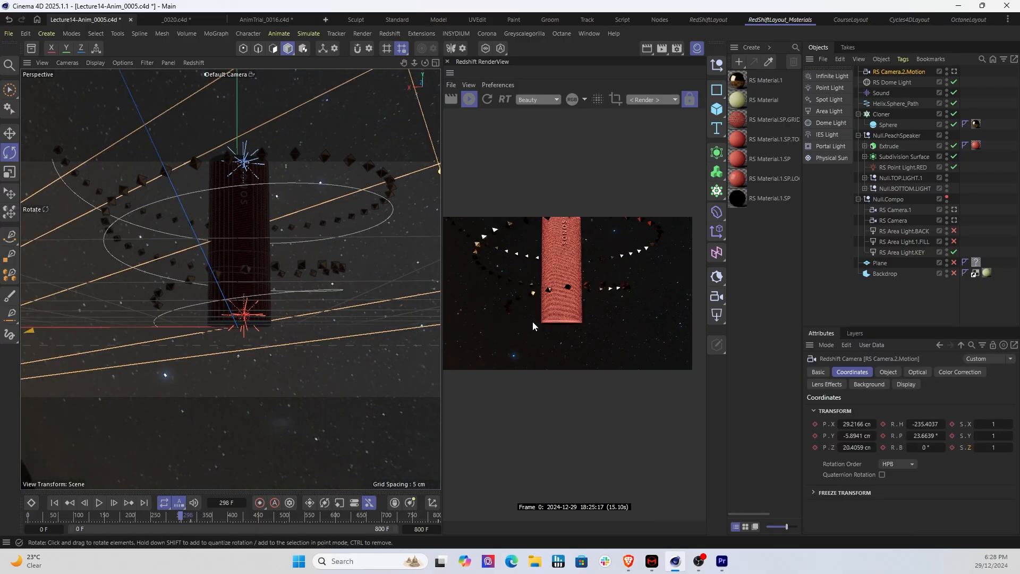
Look through RS Camera.2.Motion, reframe the speaker nearly front-on at frame 0, and record a keyframe for the camera
click(954, 72)
mouse_move(181, 516)
mouse_down()
mouse_move(16, 520)
mouse_move(183, 526)
mouse_up()
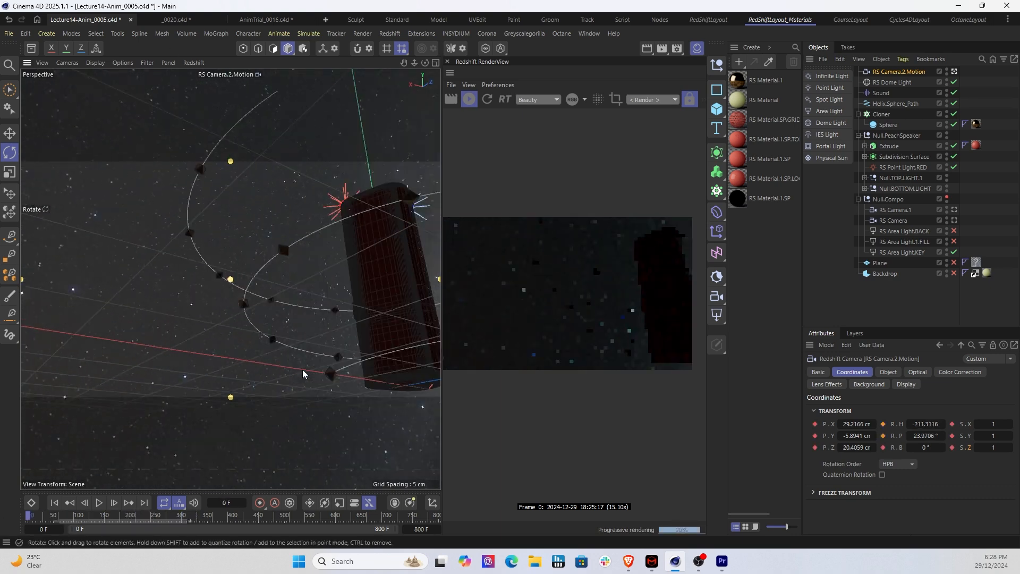
alt+drag(303, 374, 232, 269)
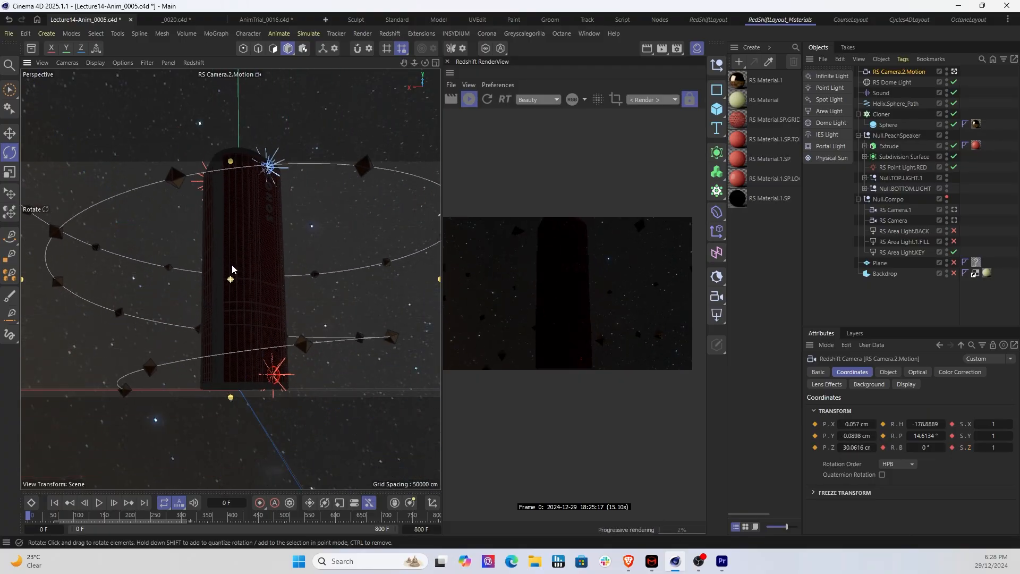
alt+middle_drag(232, 269, 295, 239)
middle_click(244, 234)
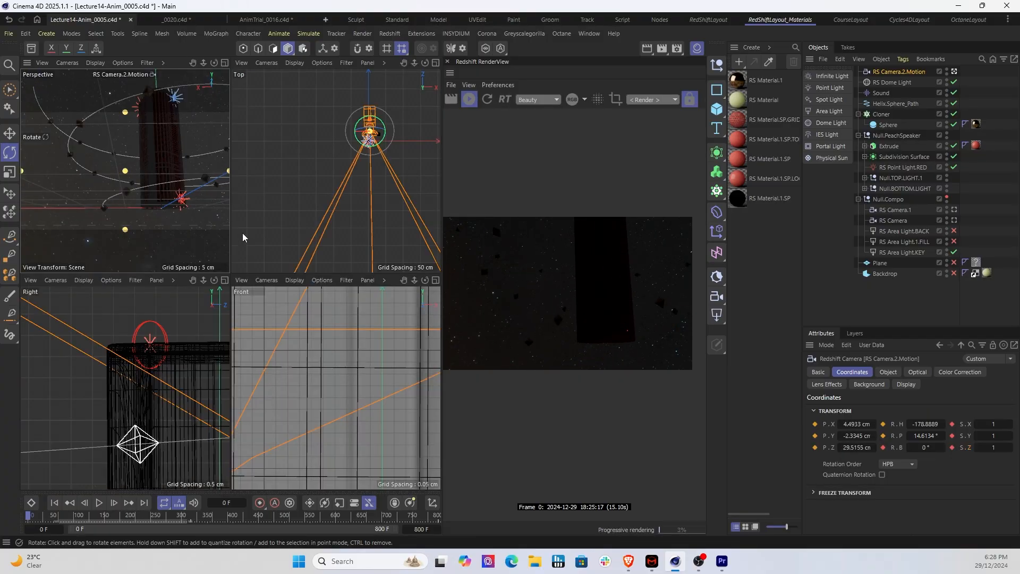
middle_click(229, 232)
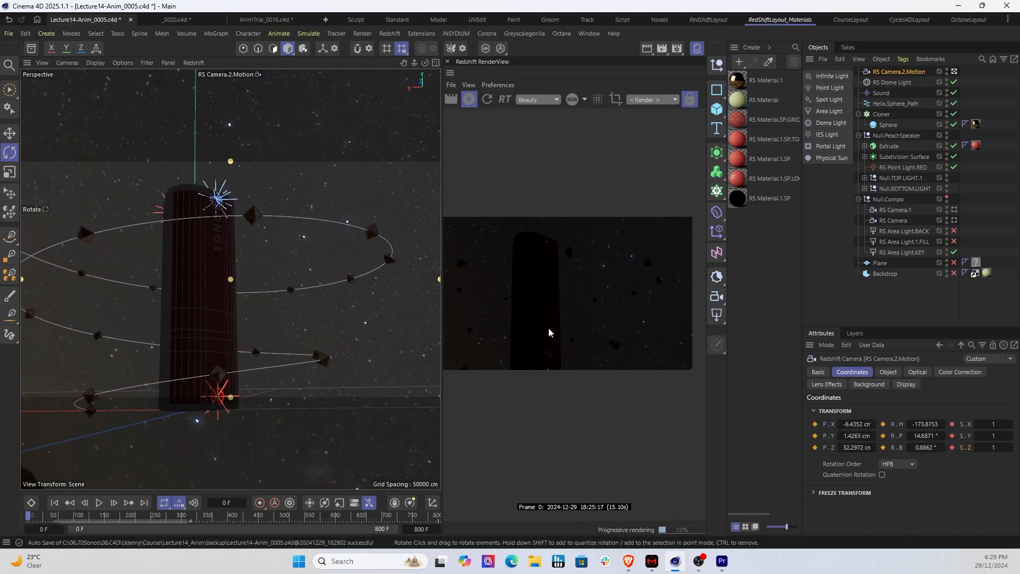
drag(548, 328, 574, 320)
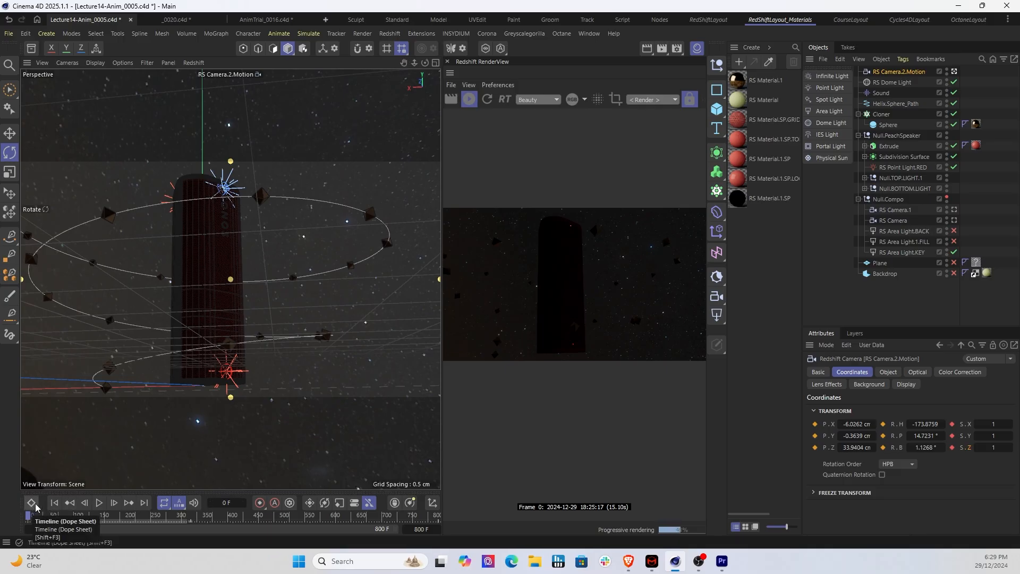
click(261, 507)
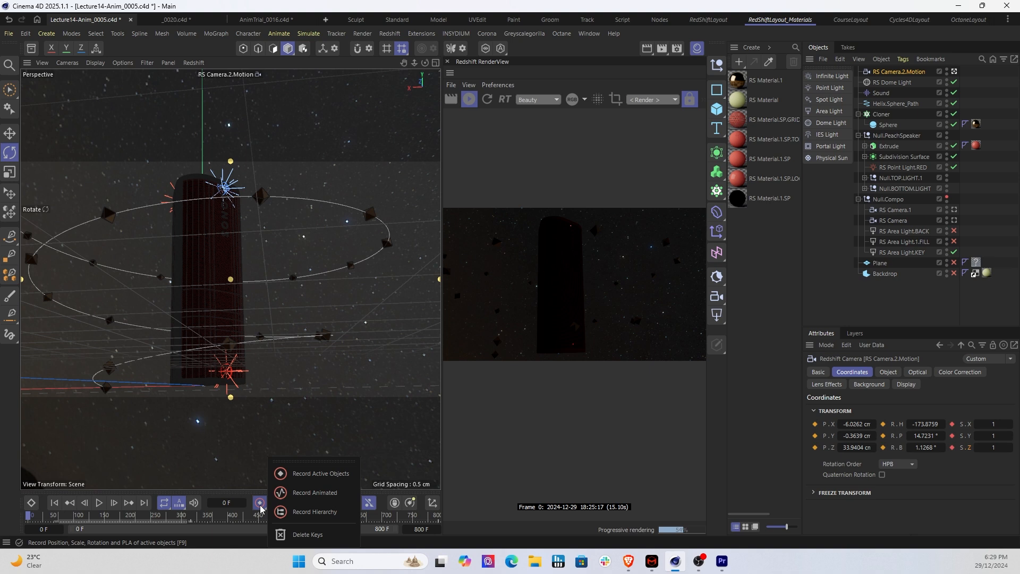
click(290, 473)
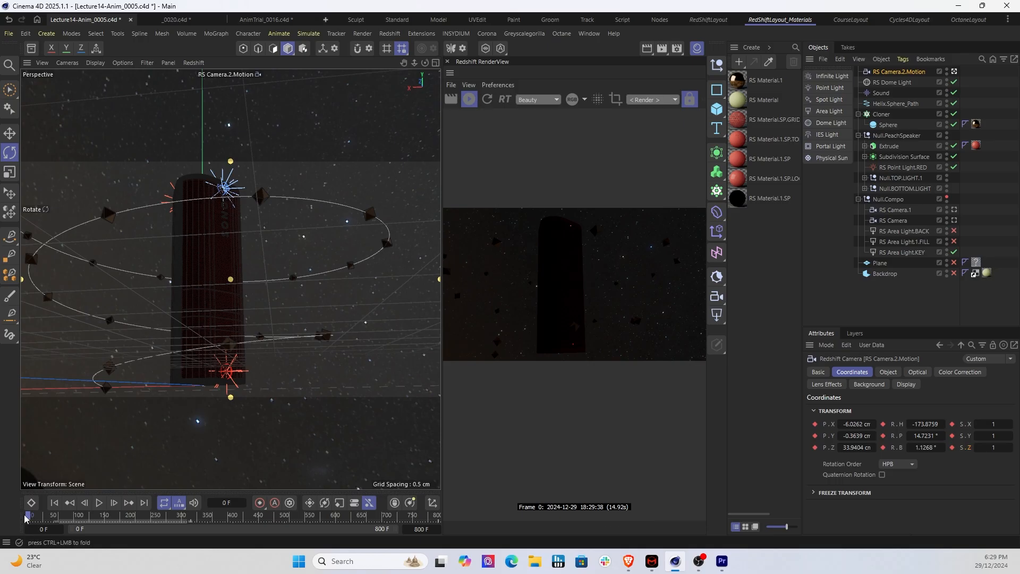
Go to frame 800 and try a new RS Camera.2.Motion angle on the speaker as the end of the camera move
drag(30, 517, 458, 510)
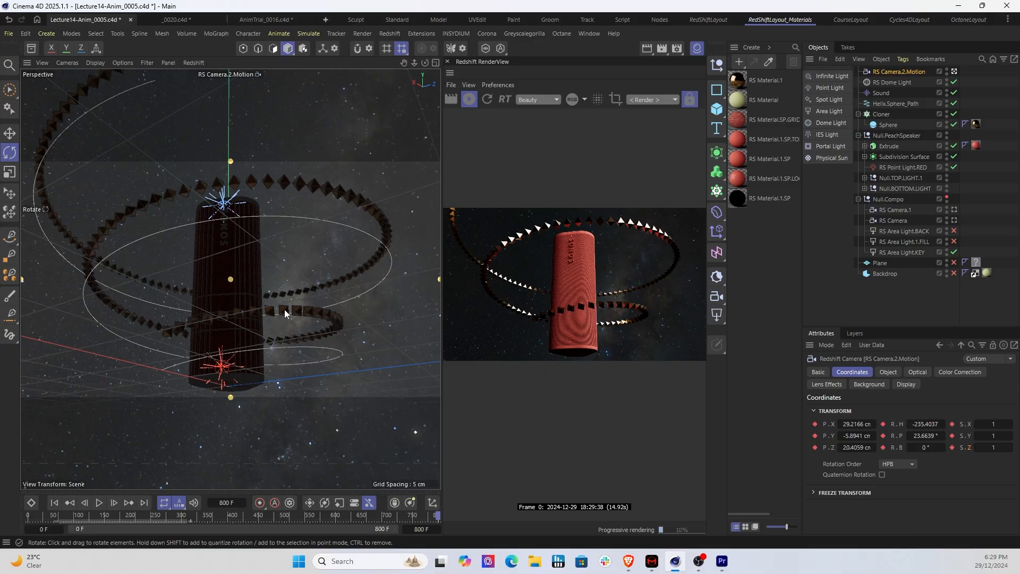
alt+drag(285, 309, 225, 279)
alt+right_drag(224, 279, 229, 278)
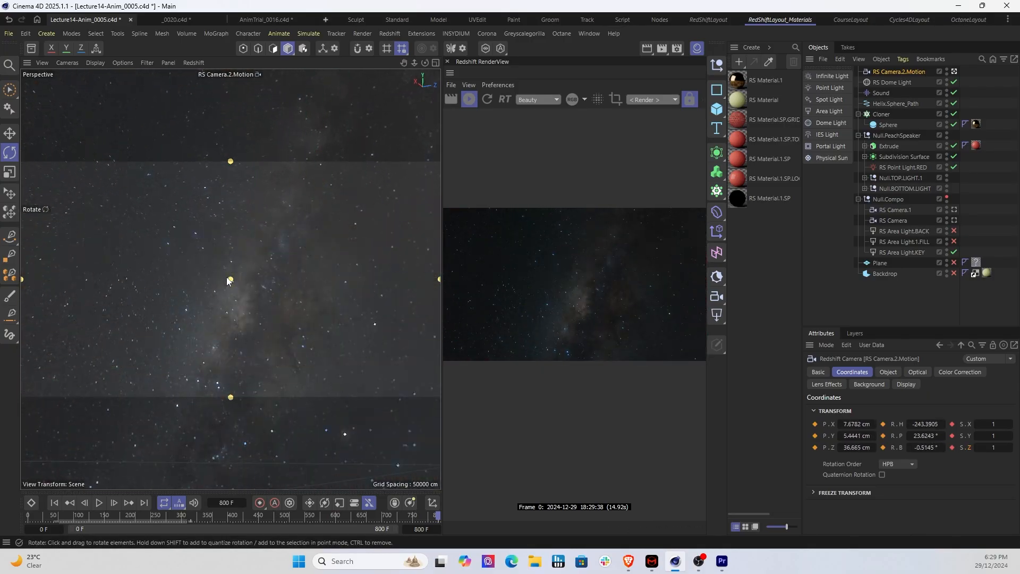
alt+middle_drag(228, 278, 228, 277)
alt+right_drag(229, 278, 227, 275)
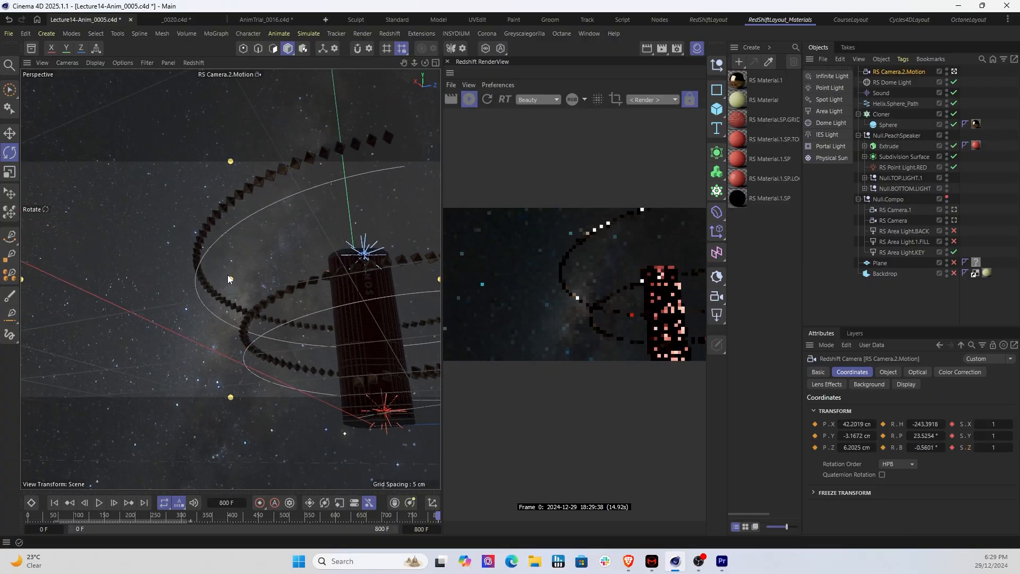
alt+middle_drag(227, 275, 221, 262)
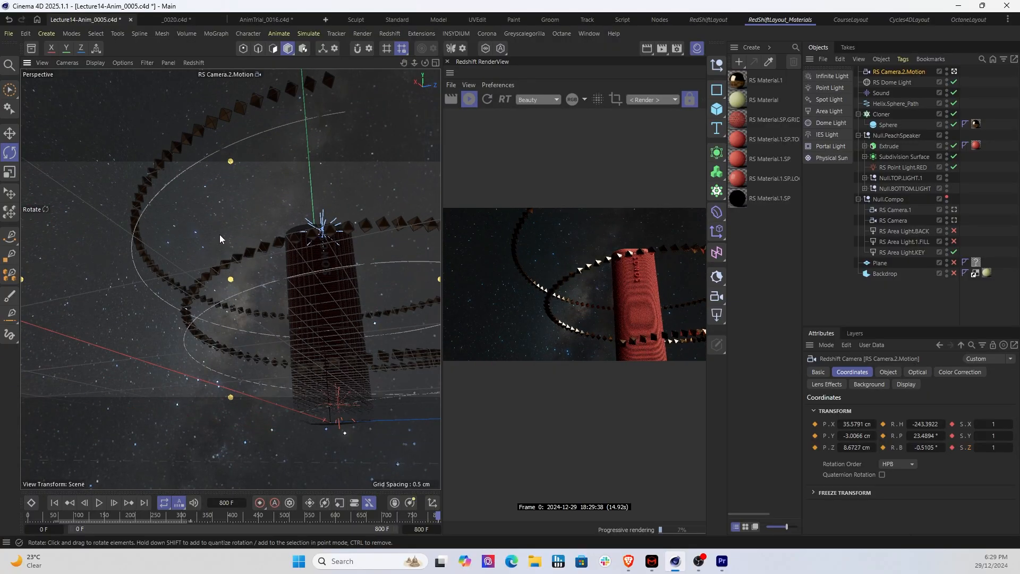
alt+middle_drag(307, 291, 267, 265)
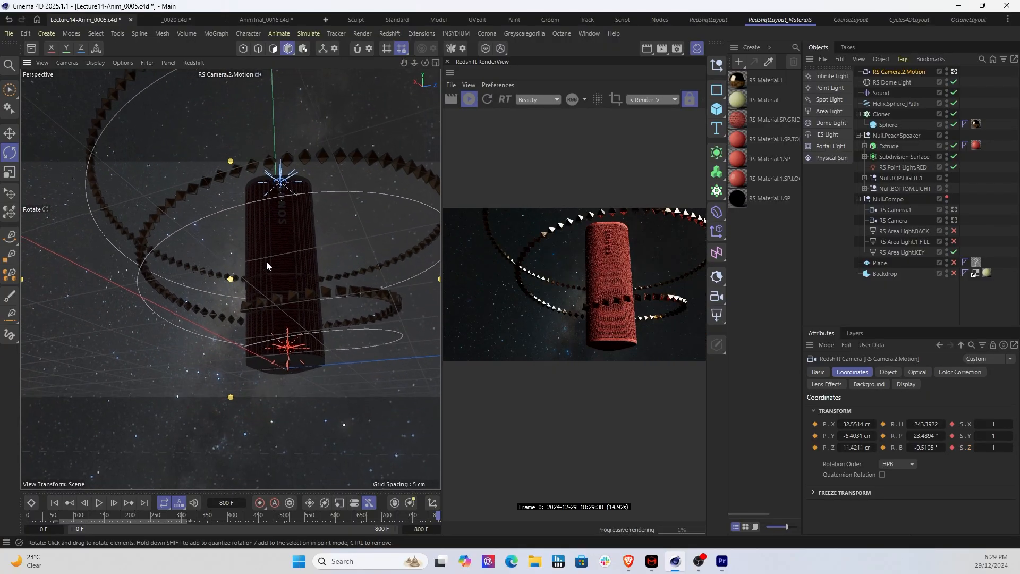
alt+drag(266, 262, 285, 355)
alt+middle_drag(285, 355, 287, 365)
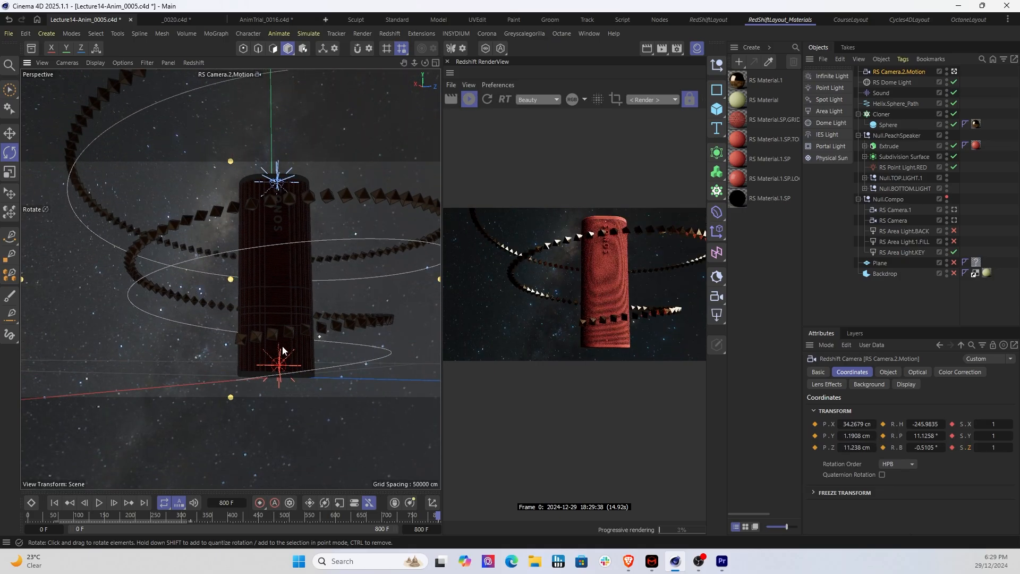
alt+drag(282, 351, 211, 299)
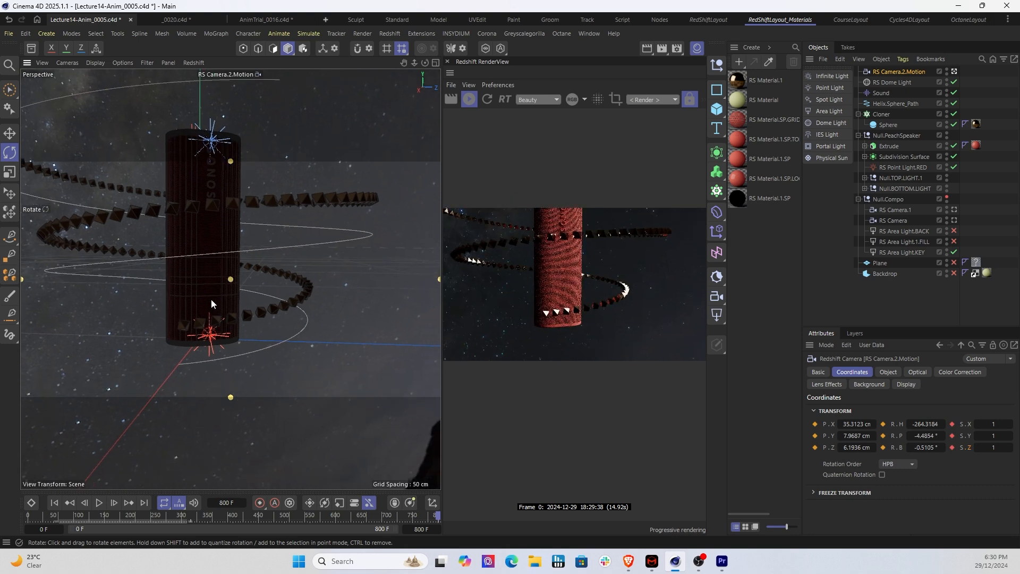
alt+middle_drag(193, 277, 272, 252)
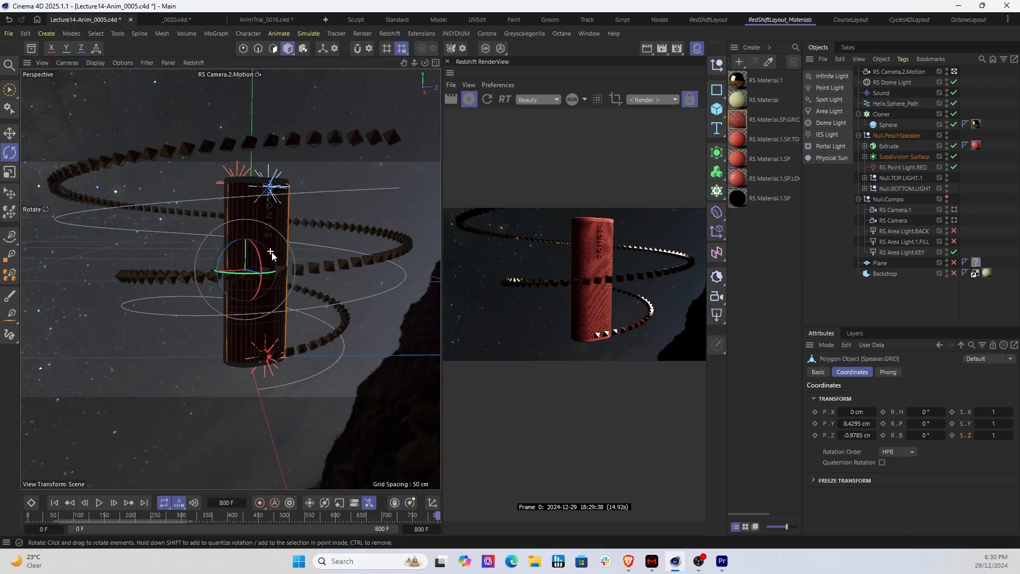
Try a low, tilted camera angle on the speaker at frame 800 and record a keyframe on the selected Speaker.GRID
click(272, 252)
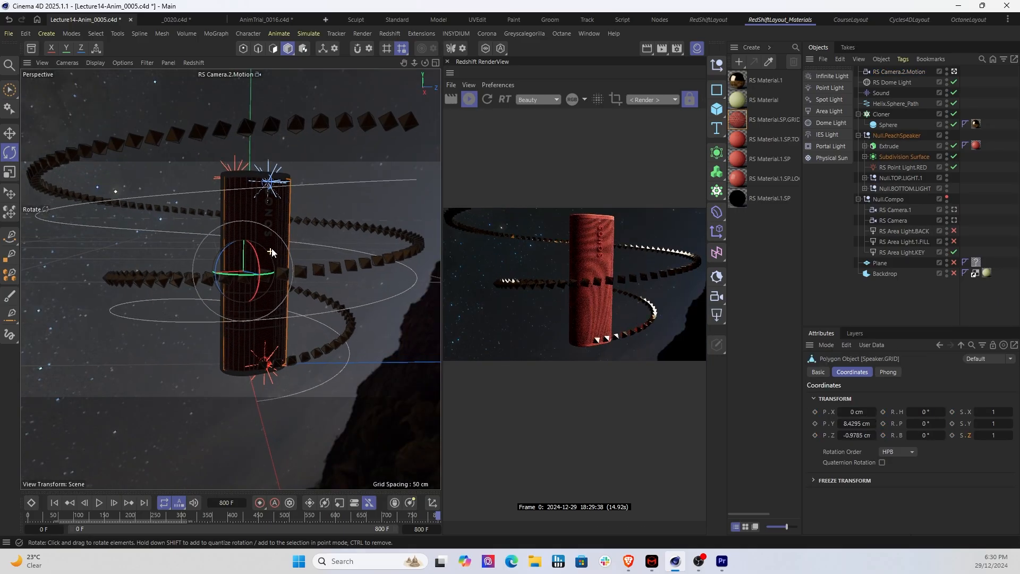
mouse_move(265, 222)
alt+middle_down()
mouse_move(269, 243)
mouse_move(277, 232)
mouse_move(268, 229)
alt+middle_up()
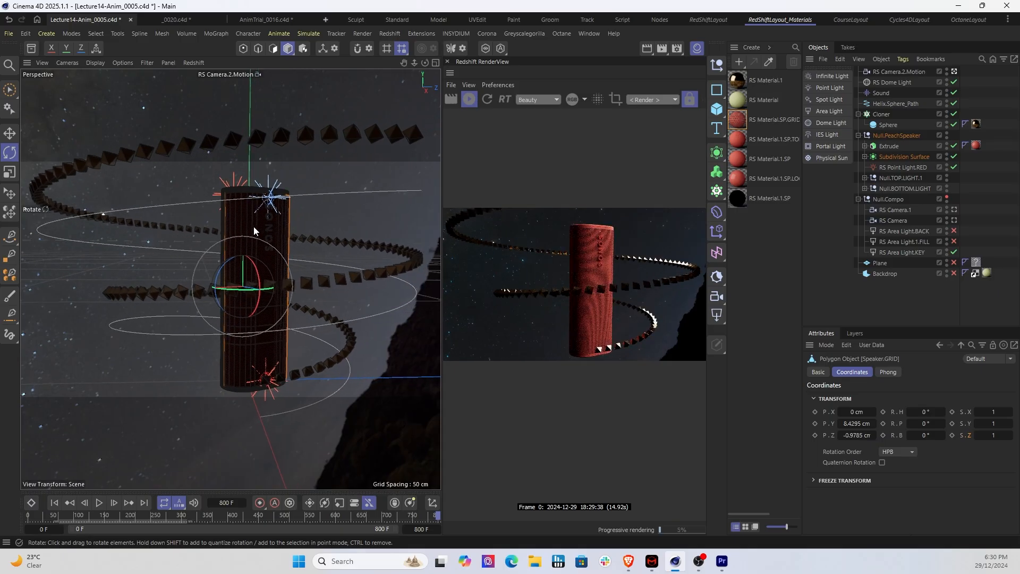
alt+drag(253, 226, 237, 187)
scroll(241, 204, up, 3)
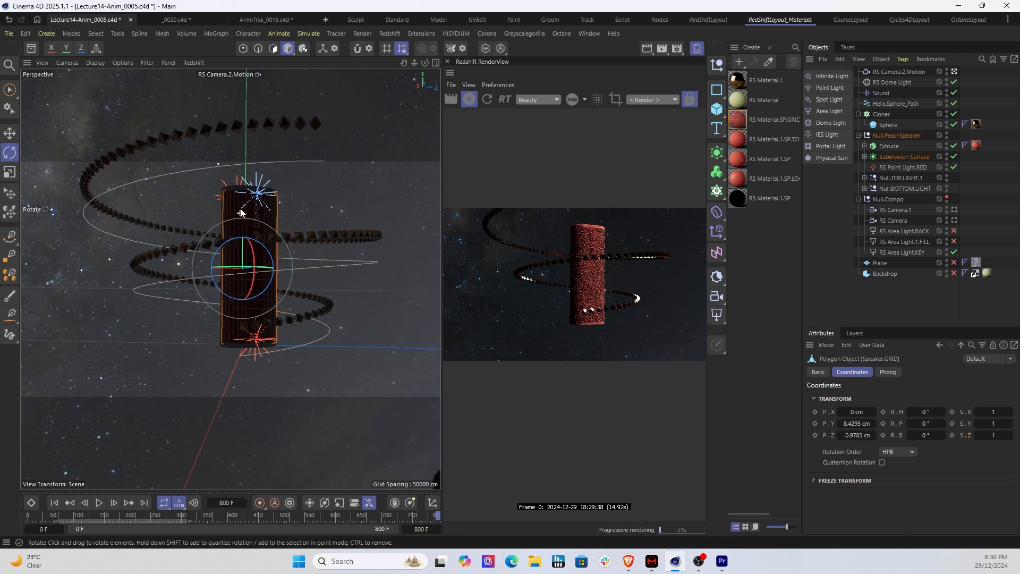
alt+drag(242, 200, 243, 193)
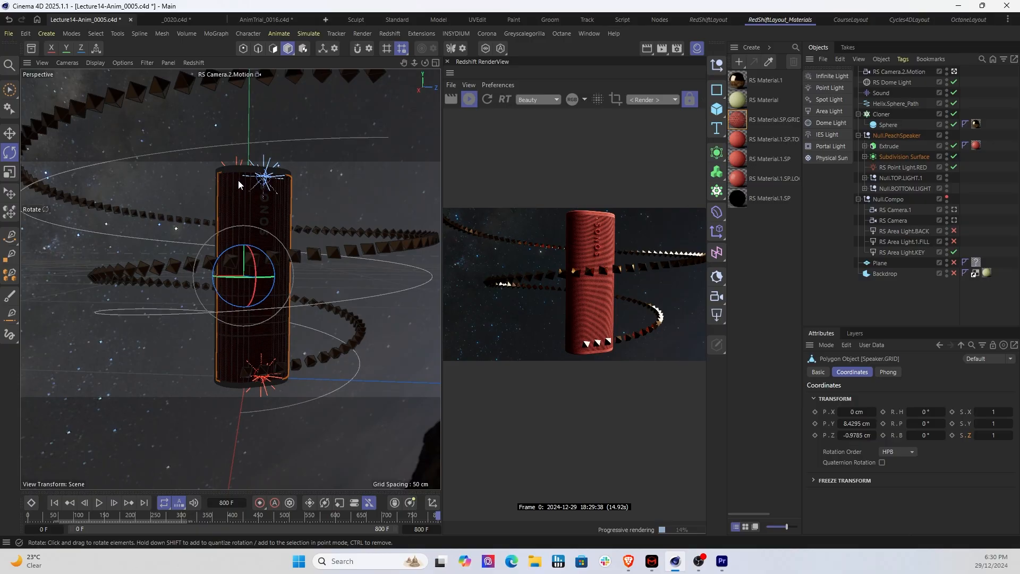
alt+drag(238, 180, 243, 148)
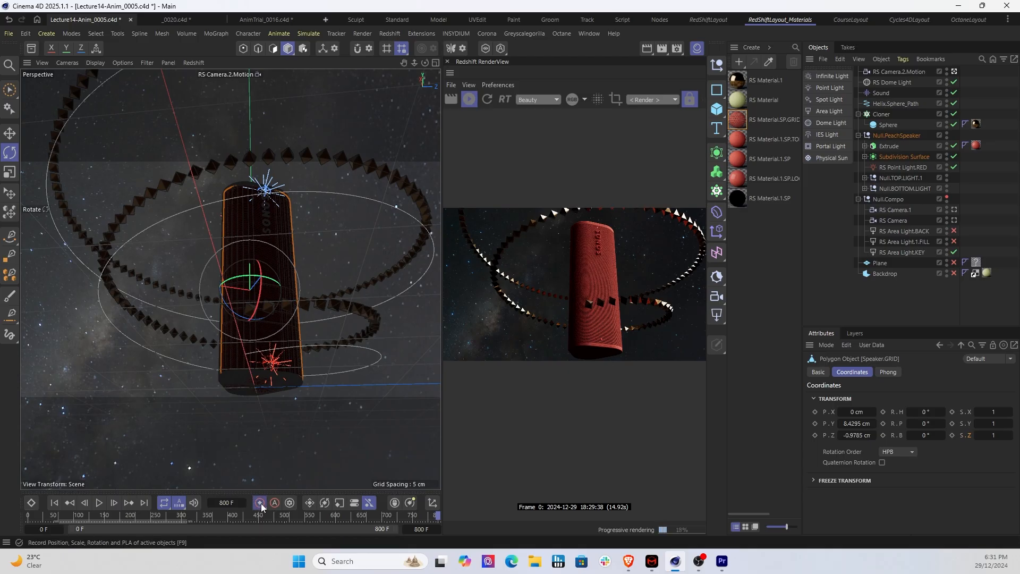
drag(262, 507, 287, 476)
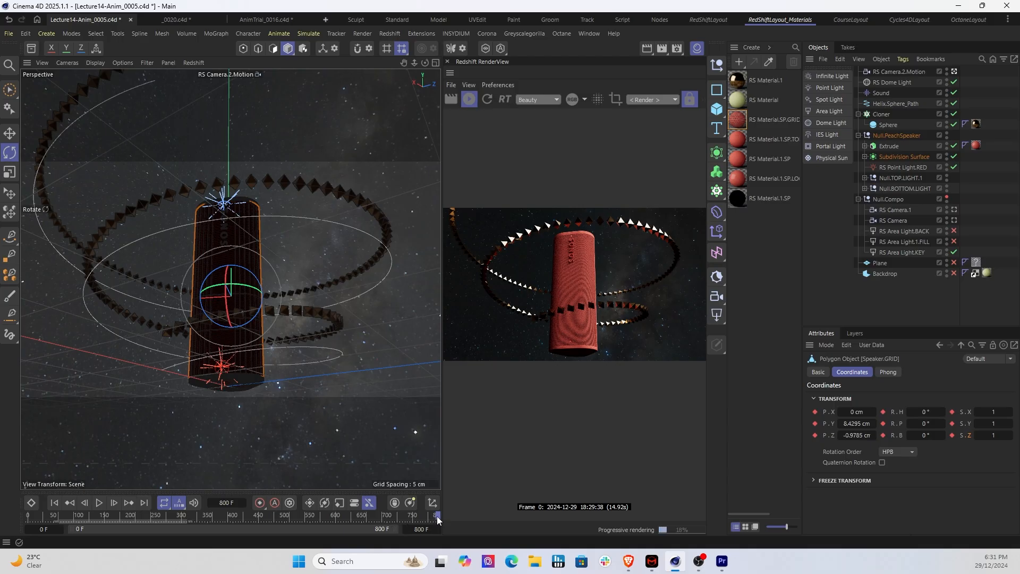
Scrub back to frame 307 to review the camera animation and open the Coordinate Manager
drag(439, 519, 188, 527)
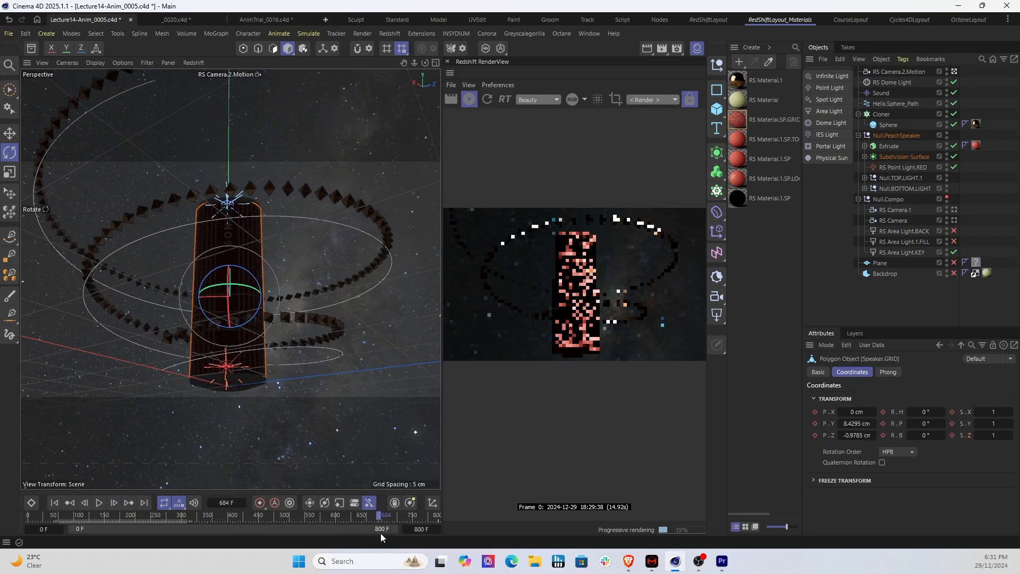
drag(422, 514, 186, 519)
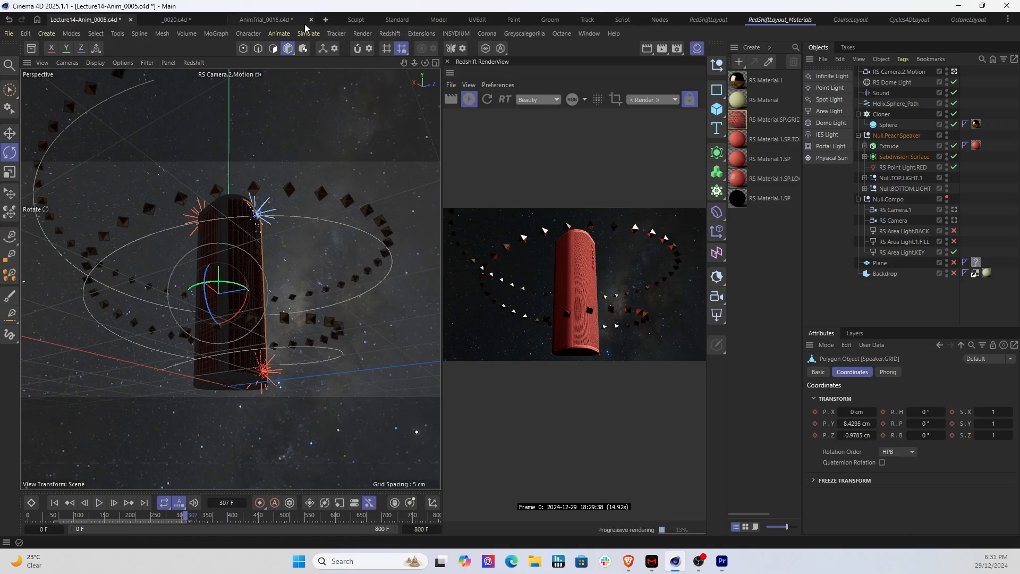
click(587, 34)
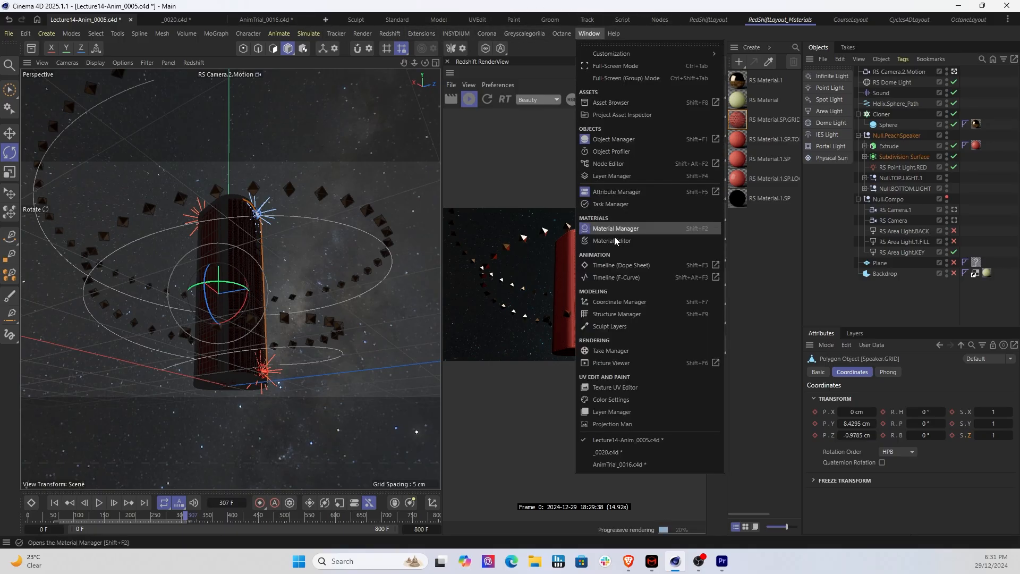
click(620, 302)
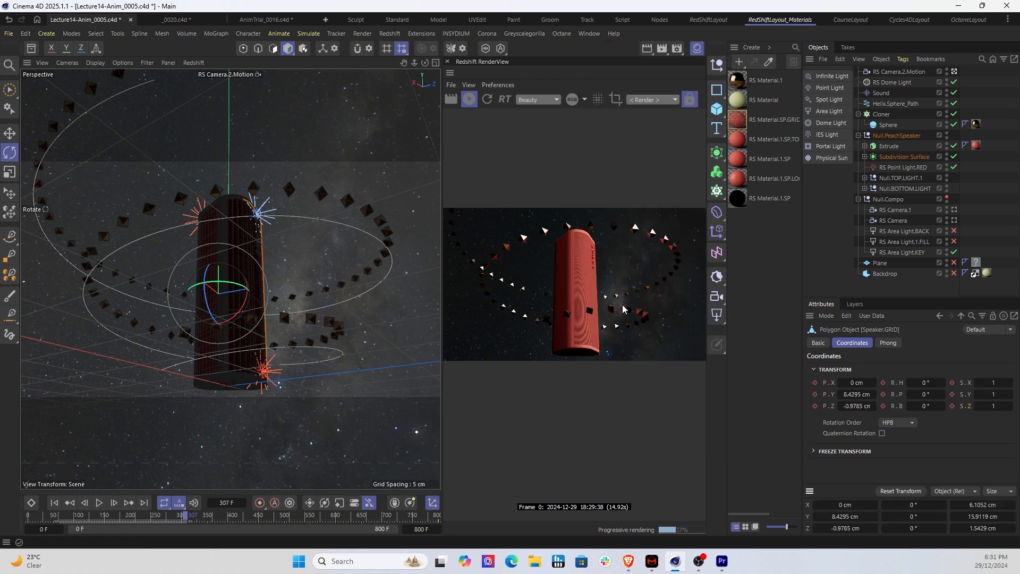
Open the Dope Sheet timeline, enlarge it below the viewport, collapse the Cloner tracks and expand the RS Camera.2.Motion tracks
click(589, 34)
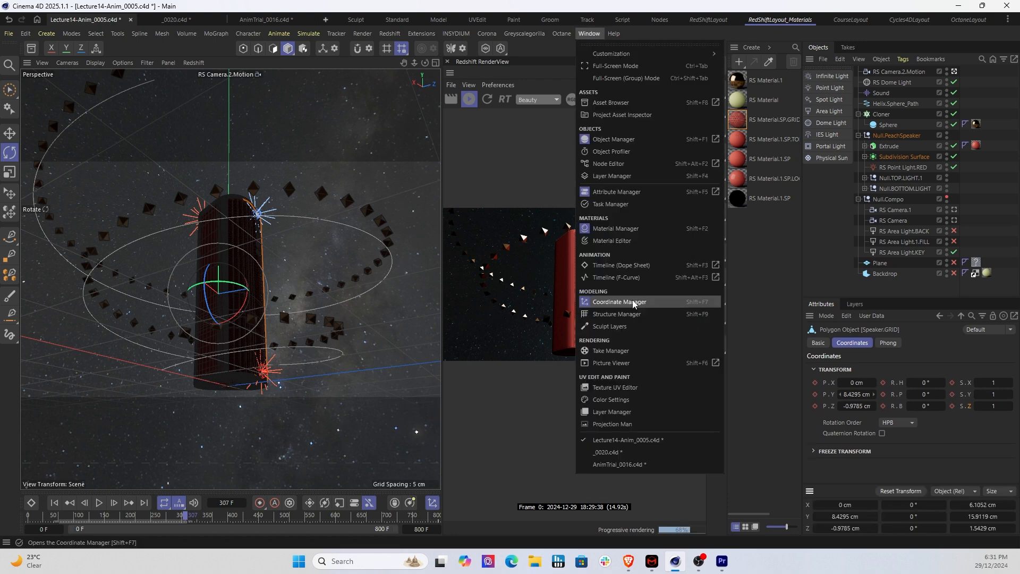
click(623, 266)
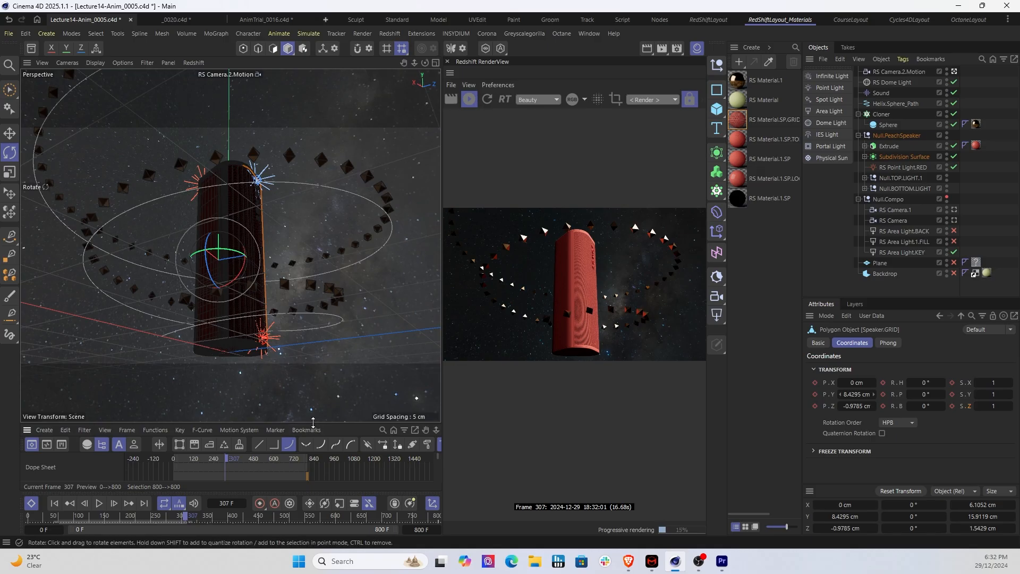
drag(318, 424, 322, 352)
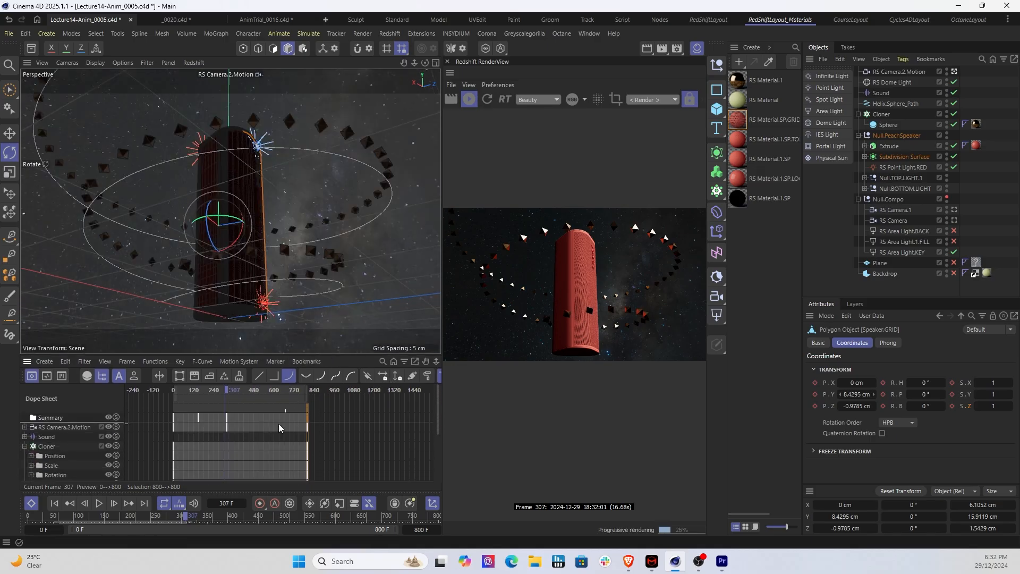
click(25, 447)
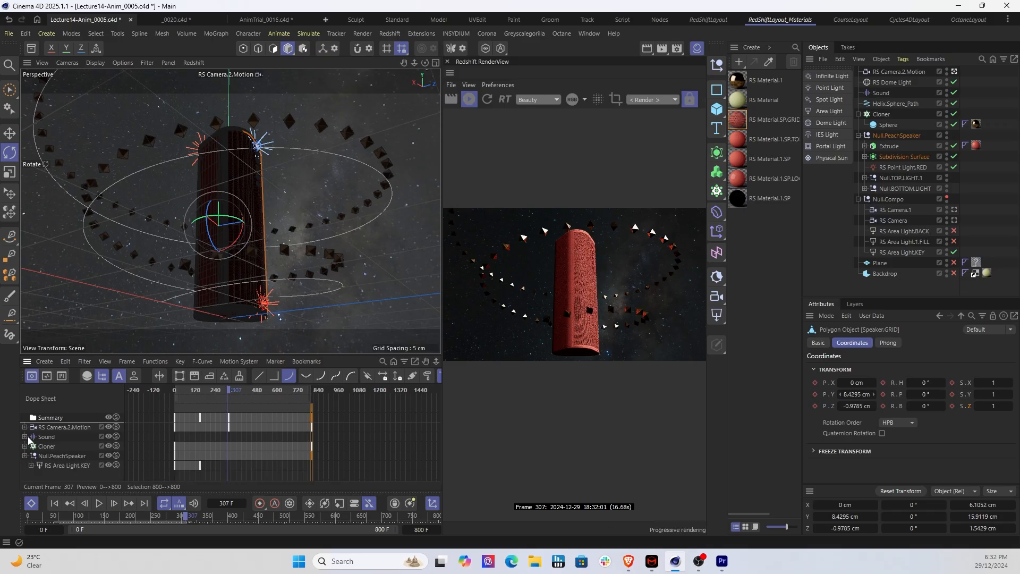
click(25, 427)
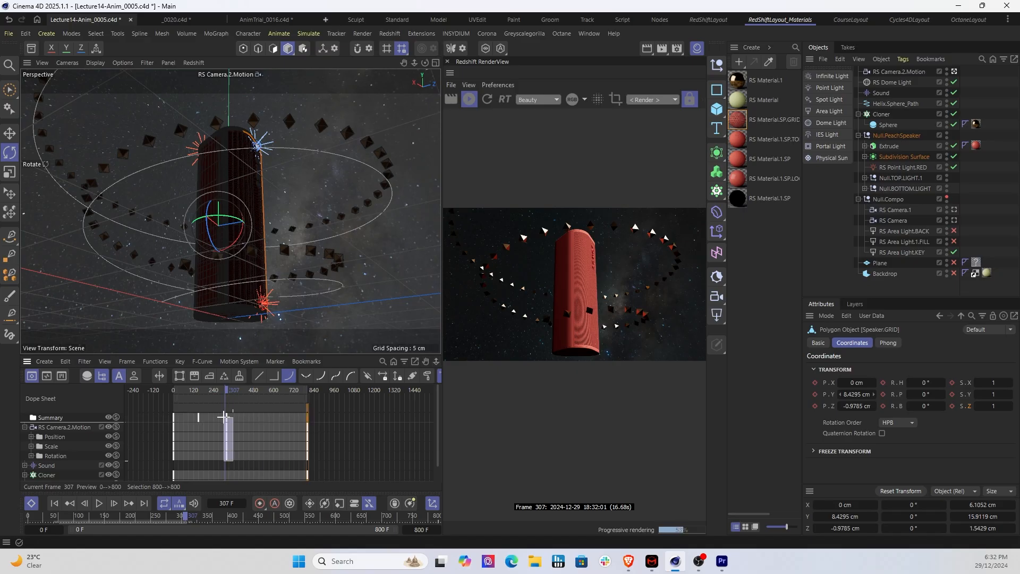
Move the middle RS Camera.2.Motion keyframes to frame 796 and preview the camera move from frame 0
click(229, 429)
drag(228, 435, 307, 442)
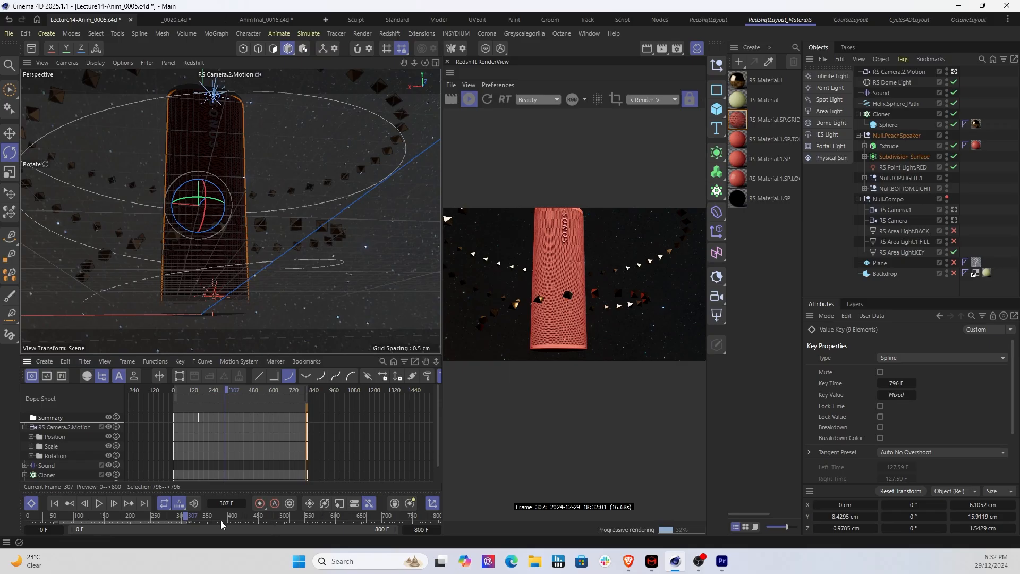
drag(194, 520, 446, 540)
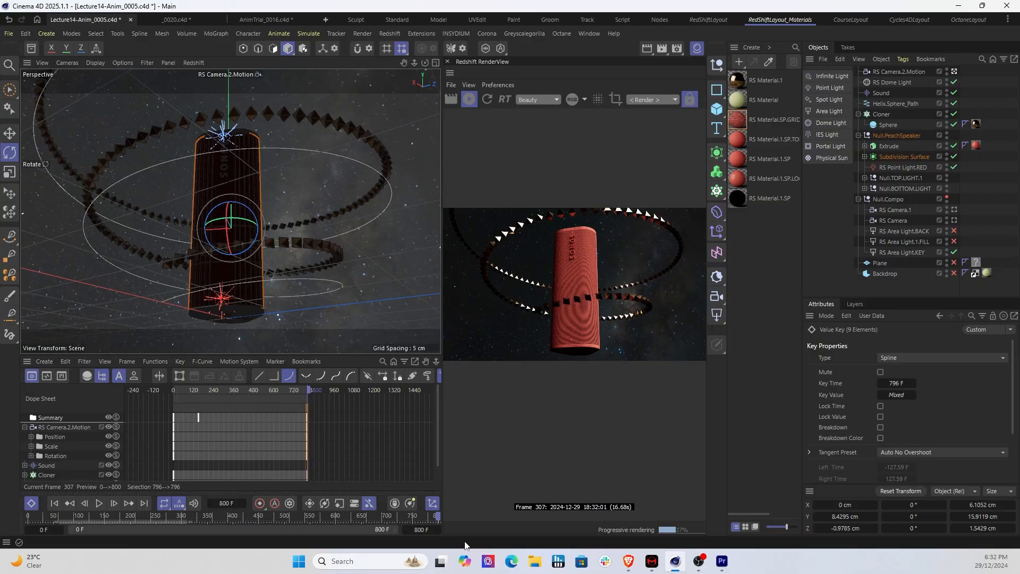
drag(465, 544, 26, 519)
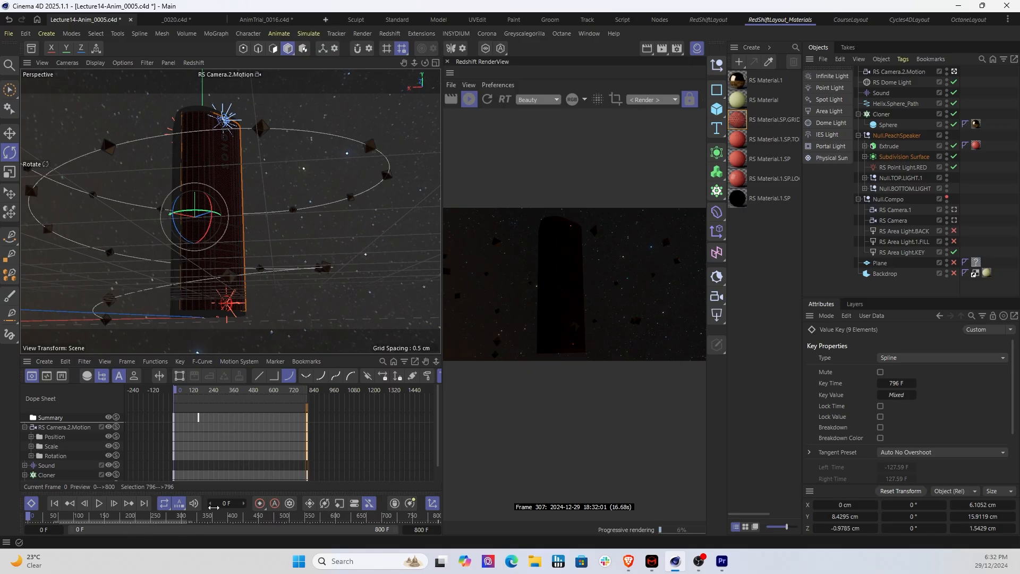
click(98, 505)
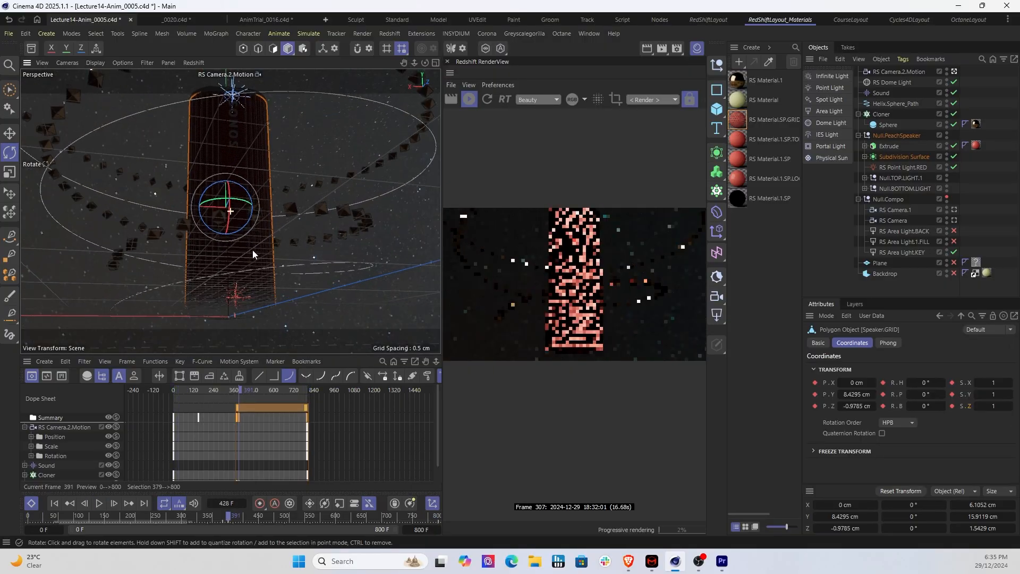
Reframe the speaker slightly at frame 391 and record a keyframe on RS Camera.2.Motion
scroll(254, 260, down, 1)
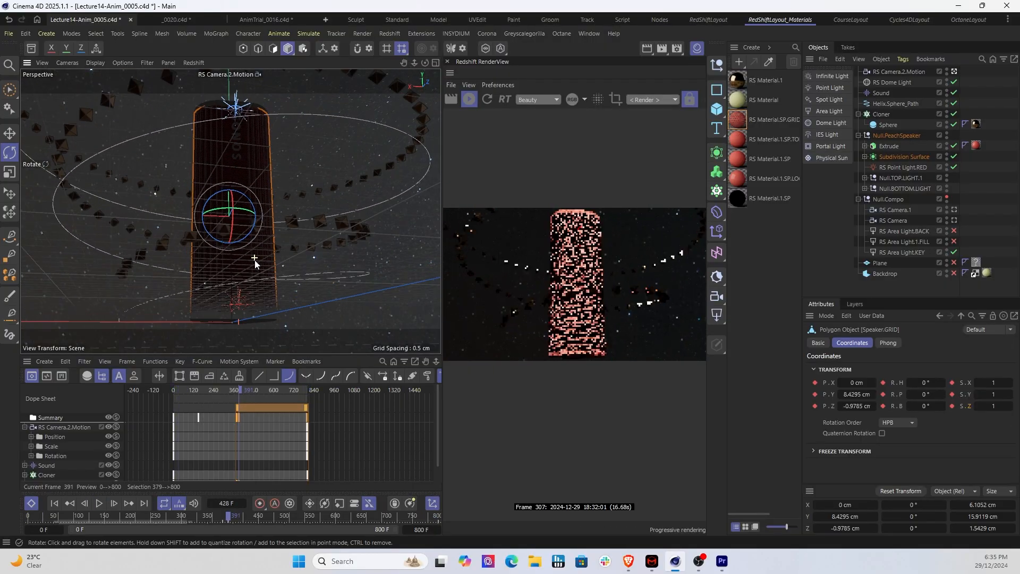
alt+middle_drag(254, 262, 256, 256)
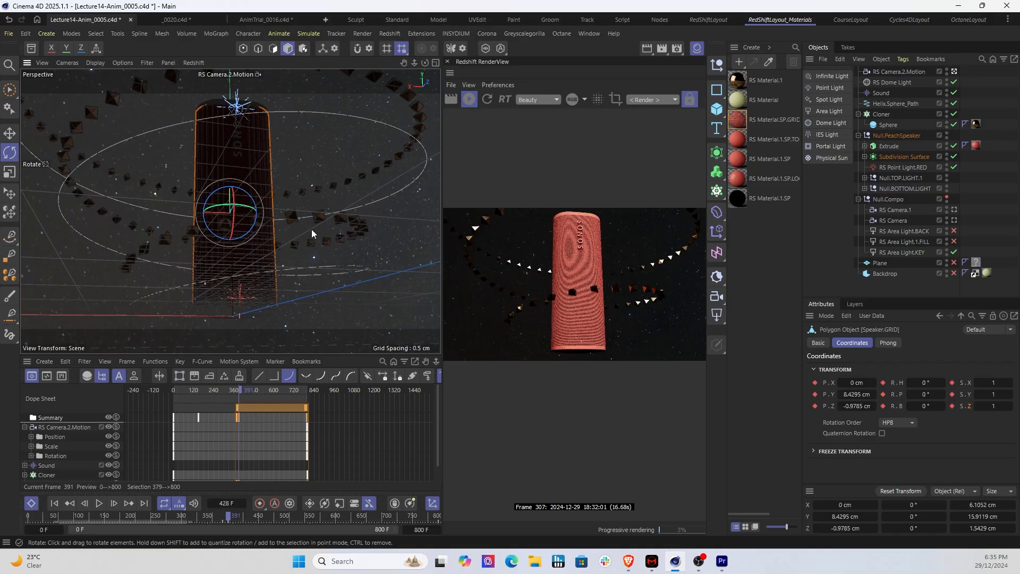
click(906, 72)
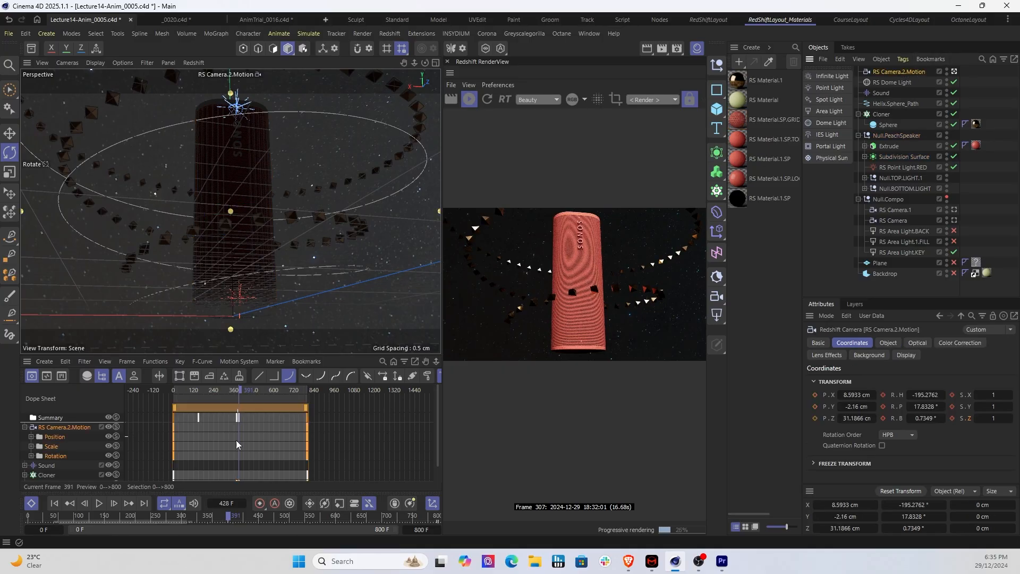
click(259, 503)
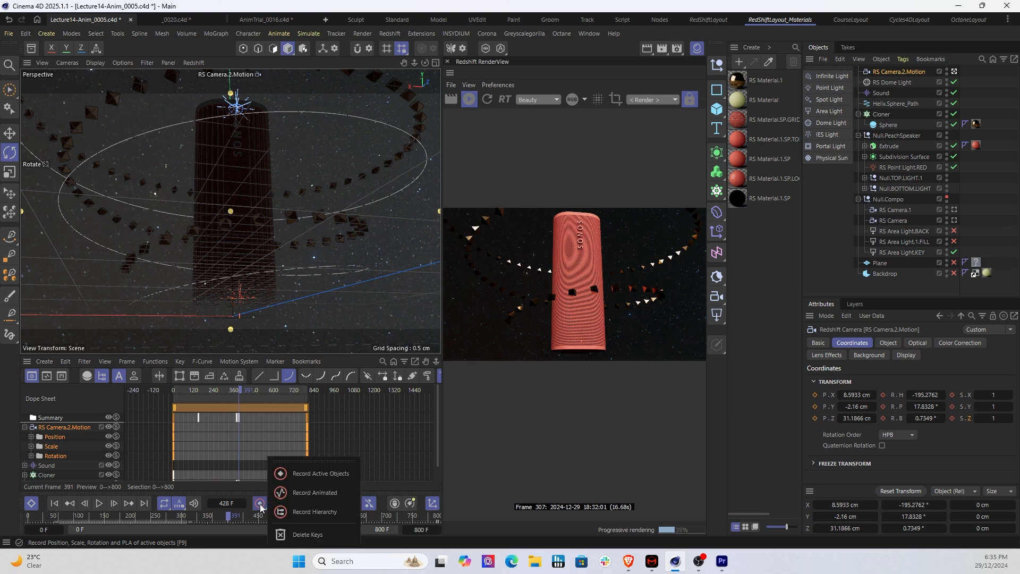
click(297, 474)
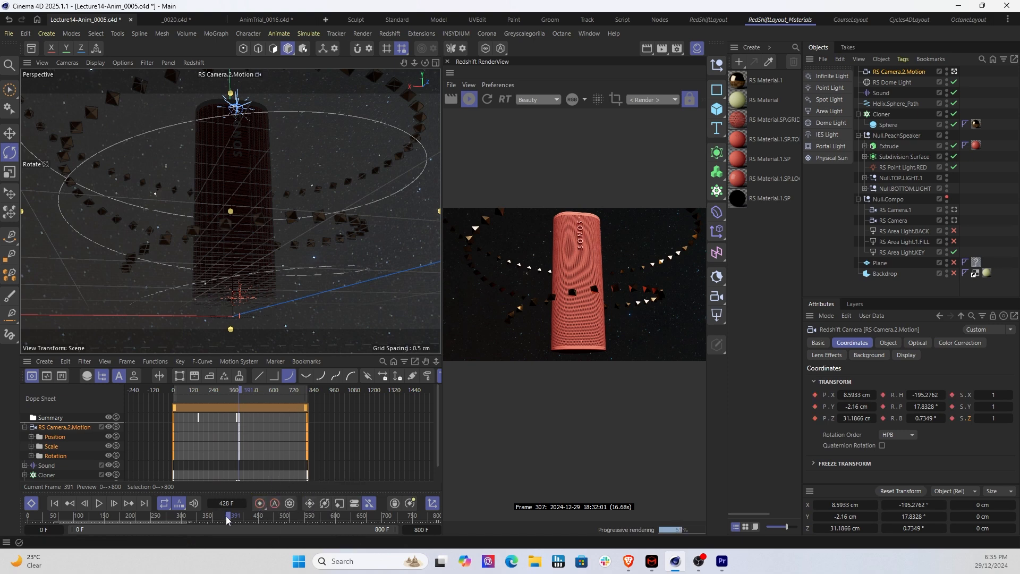
Play the camera animation from frame 0 and scrub through the timeline to review the speaker's framing in the live render
drag(229, 518, 41, 513)
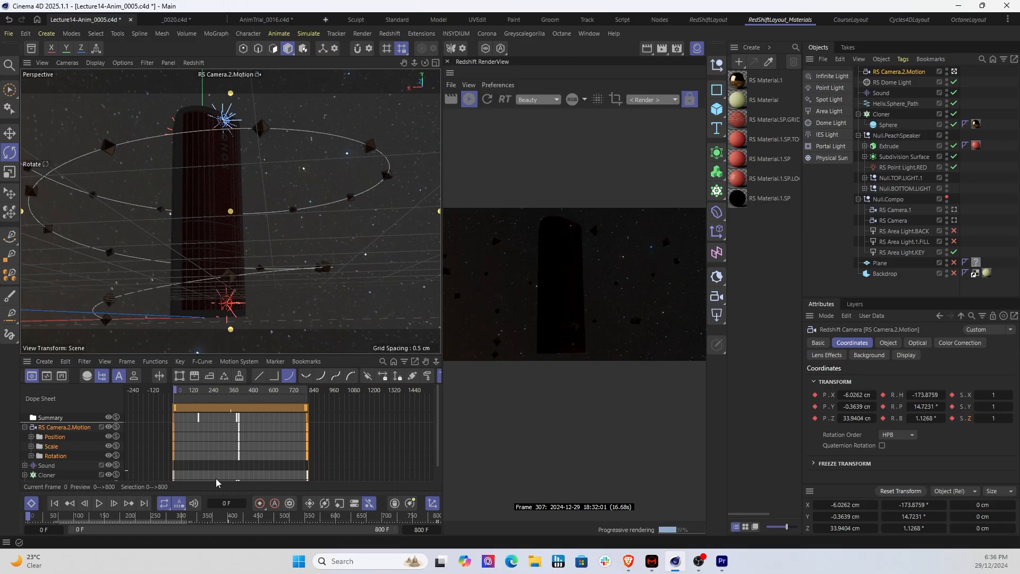
click(99, 504)
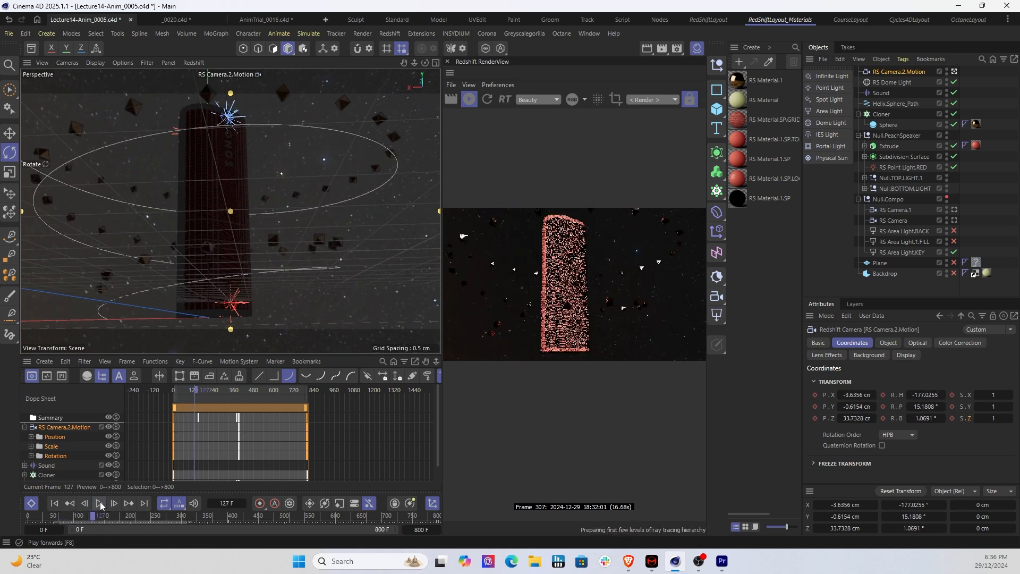
click(99, 504)
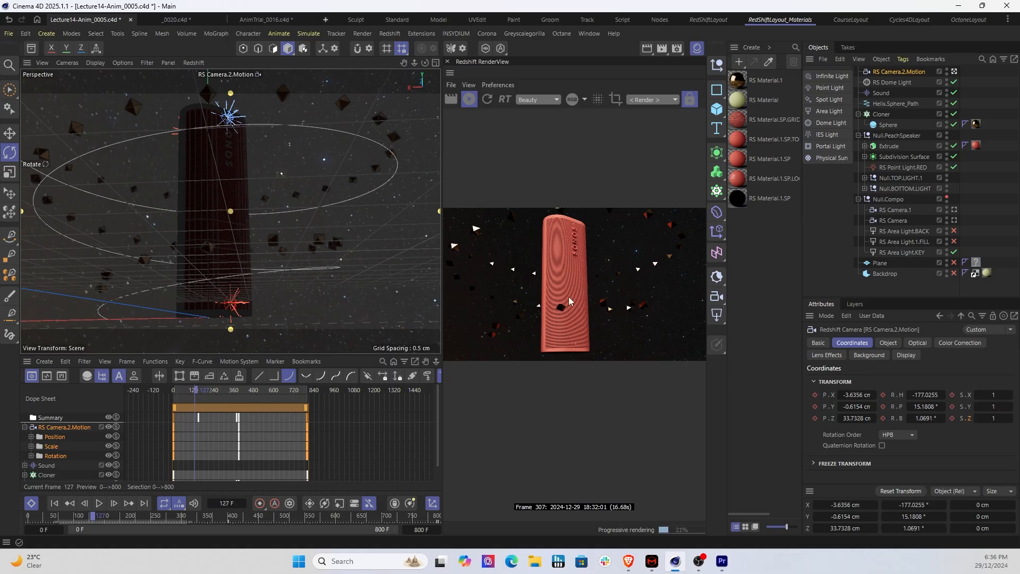
click(99, 505)
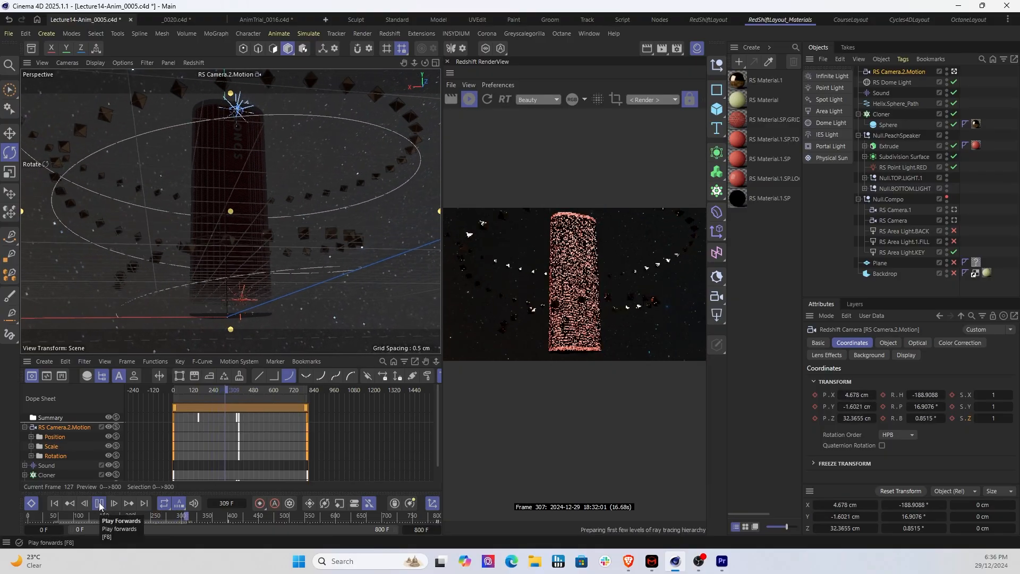
click(99, 504)
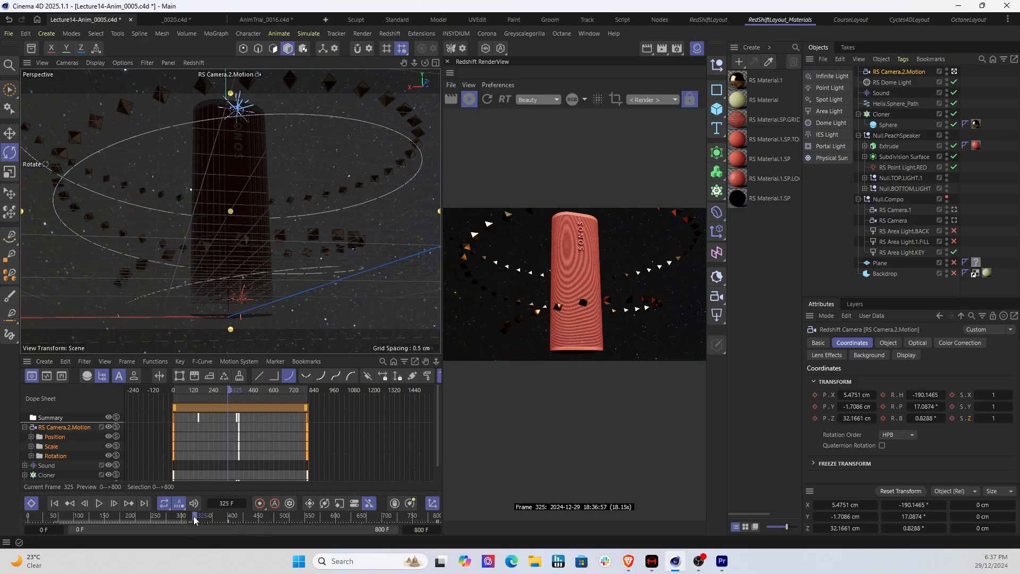
drag(195, 520, 394, 528)
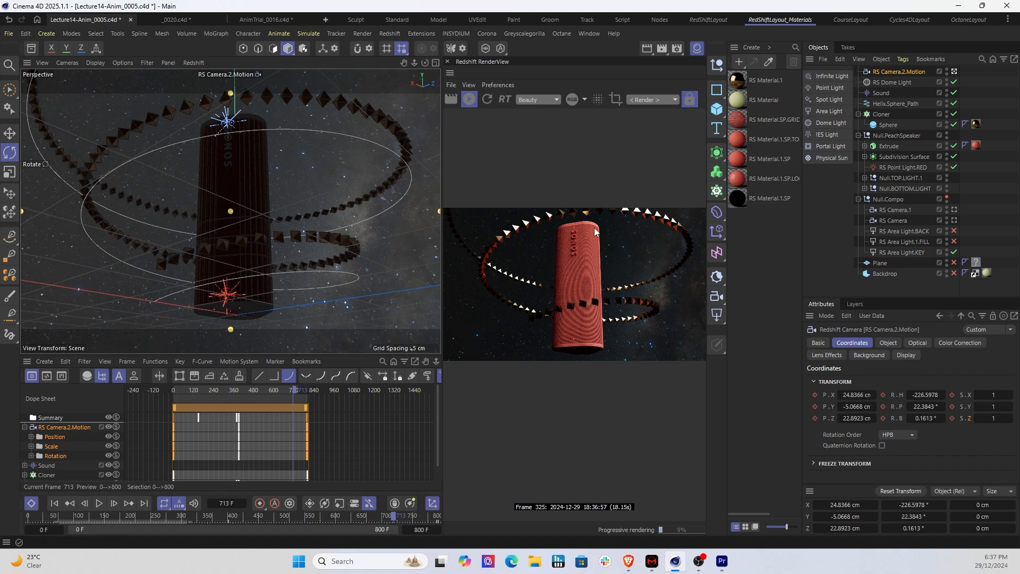
drag(394, 518, 174, 515)
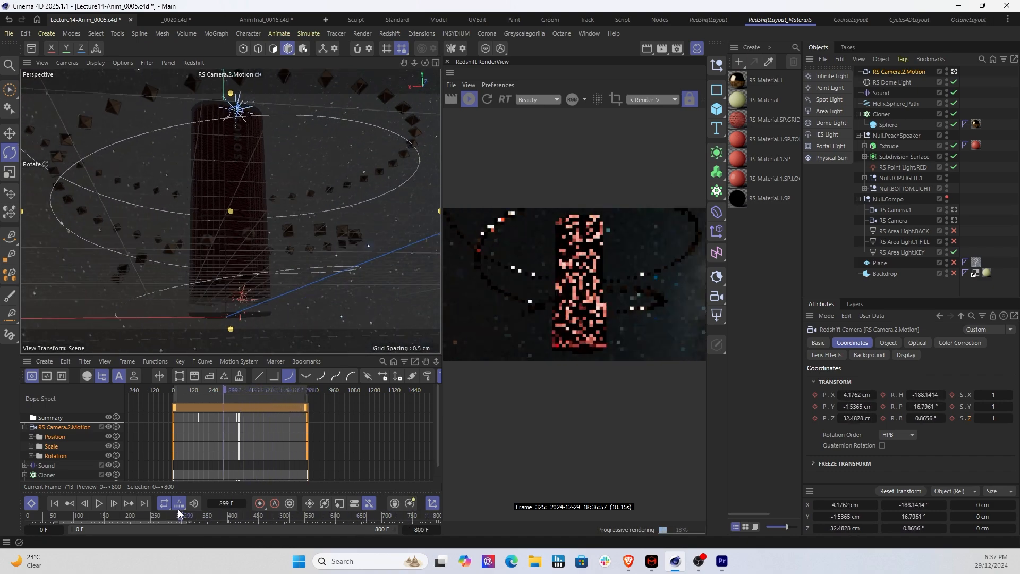